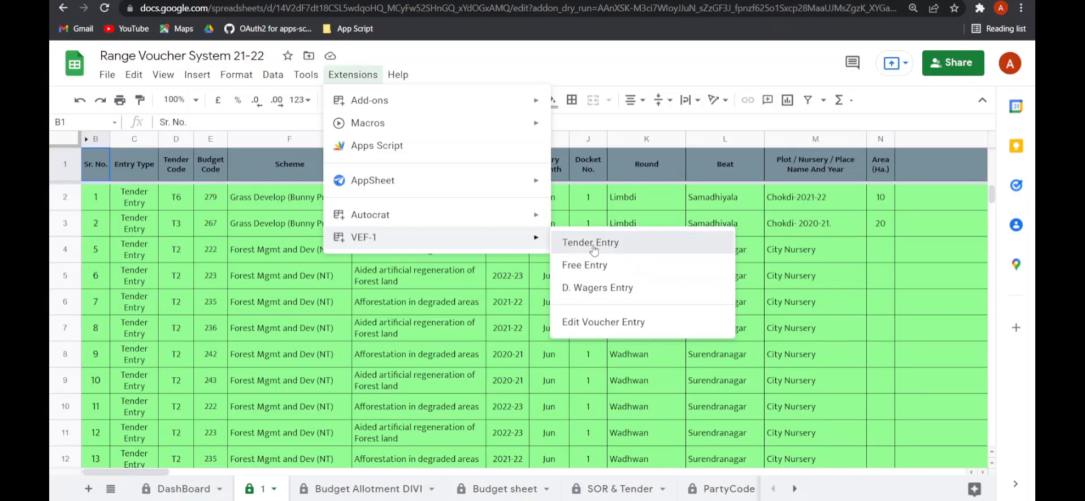
- Launch the VEF-1 Tender Entry extension and authorize the script with the Google account, proceeding past the unverified-app warning and allowing access
click(592, 243)
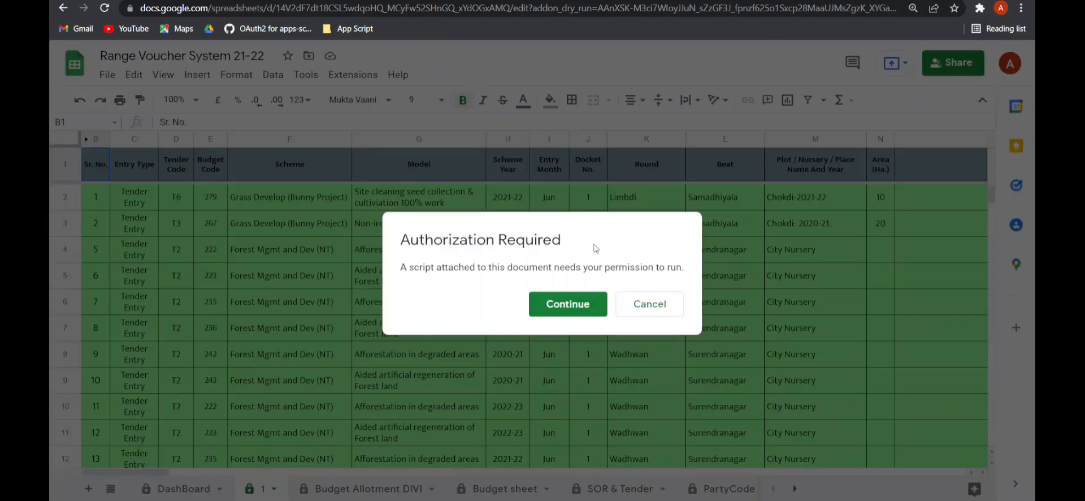
click(563, 307)
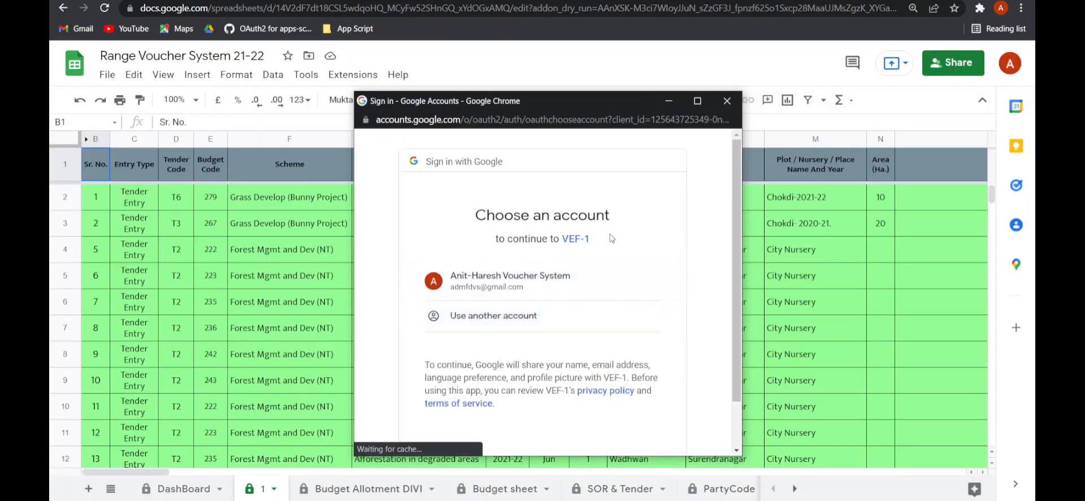
click(541, 291)
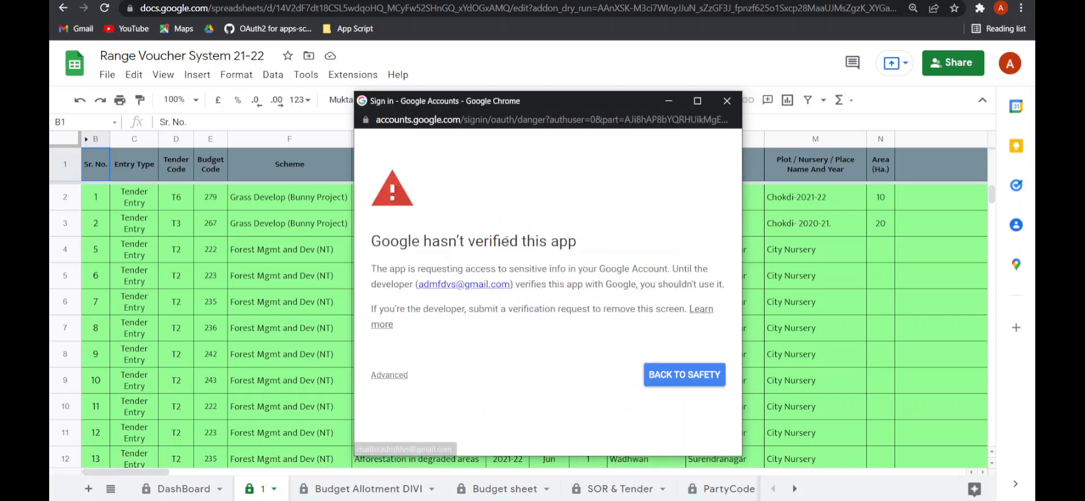
click(400, 374)
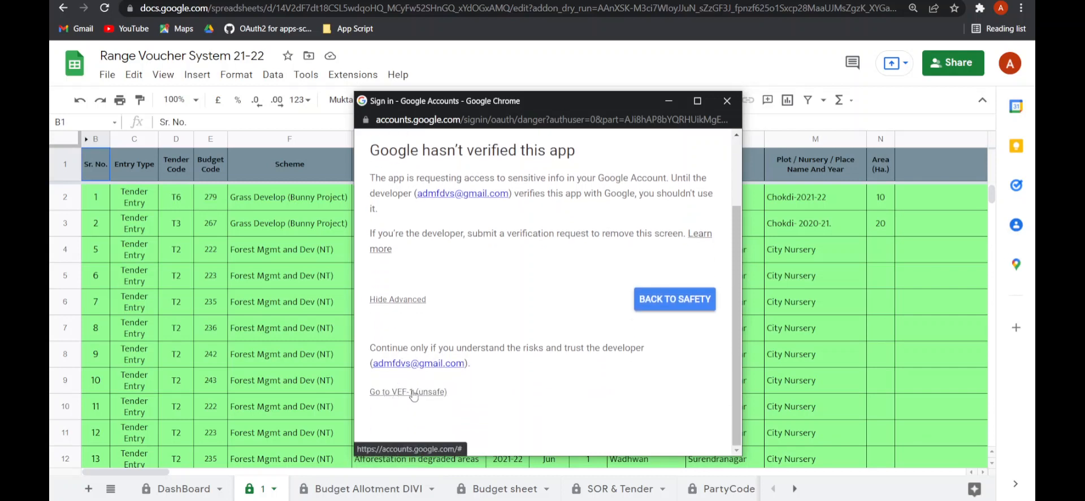
click(412, 392)
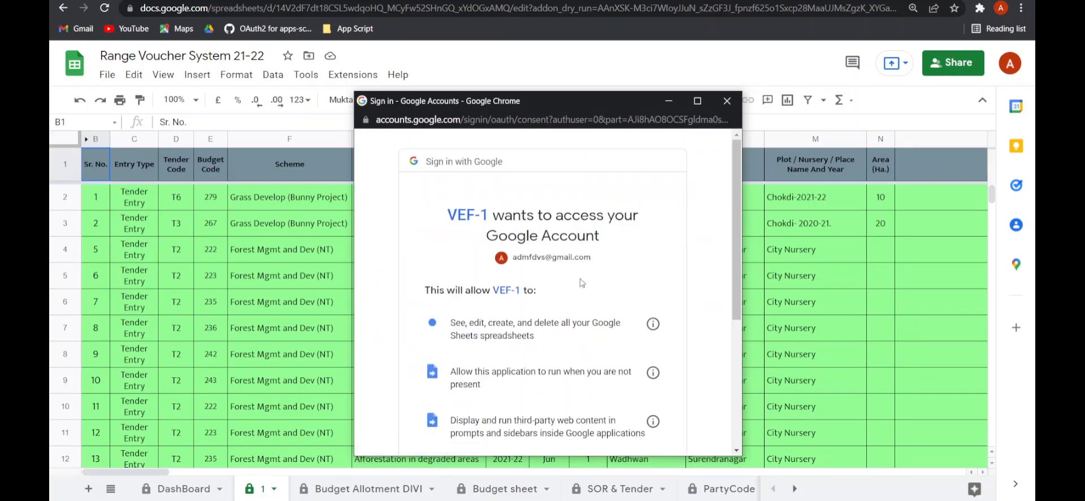
scroll(582, 282, down, 3)
scroll(508, 212, up, 1)
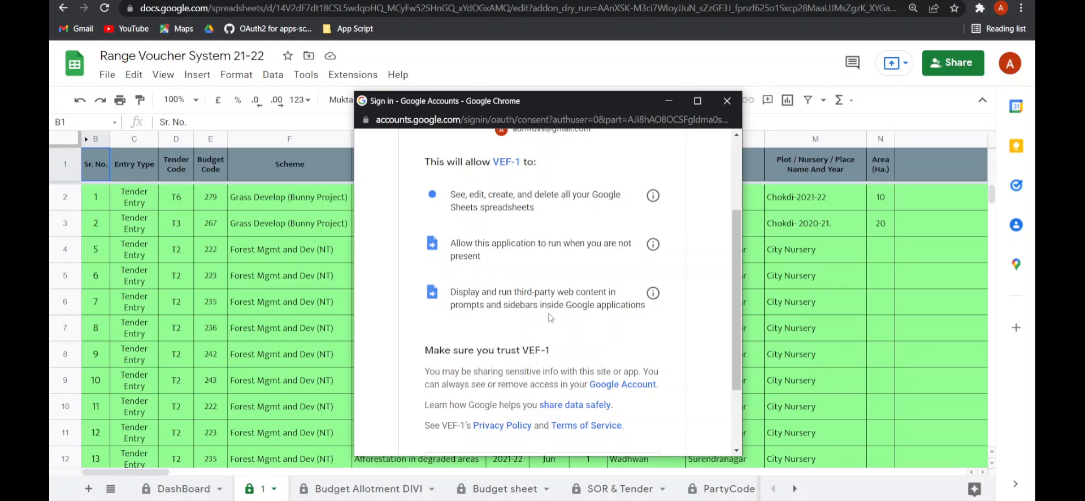
scroll(551, 317, down, 3)
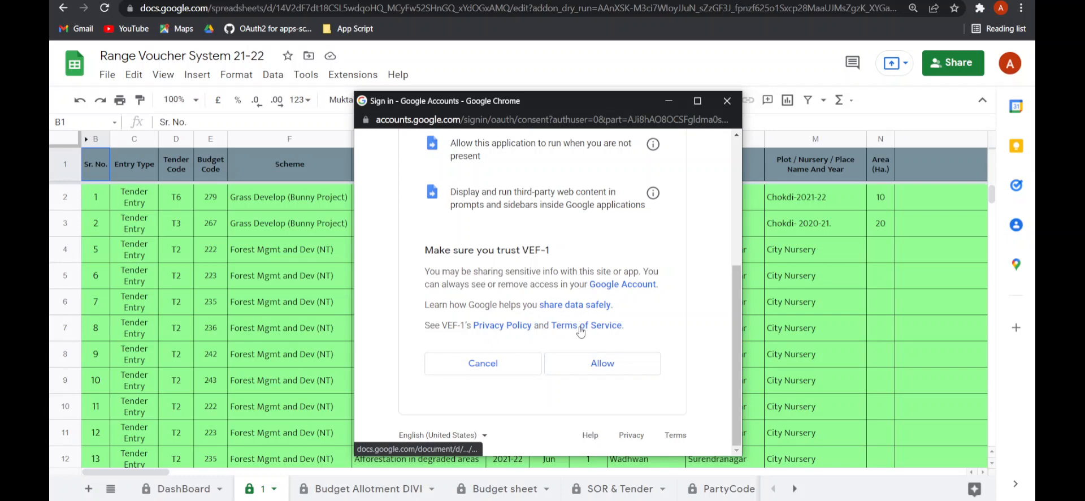
click(595, 367)
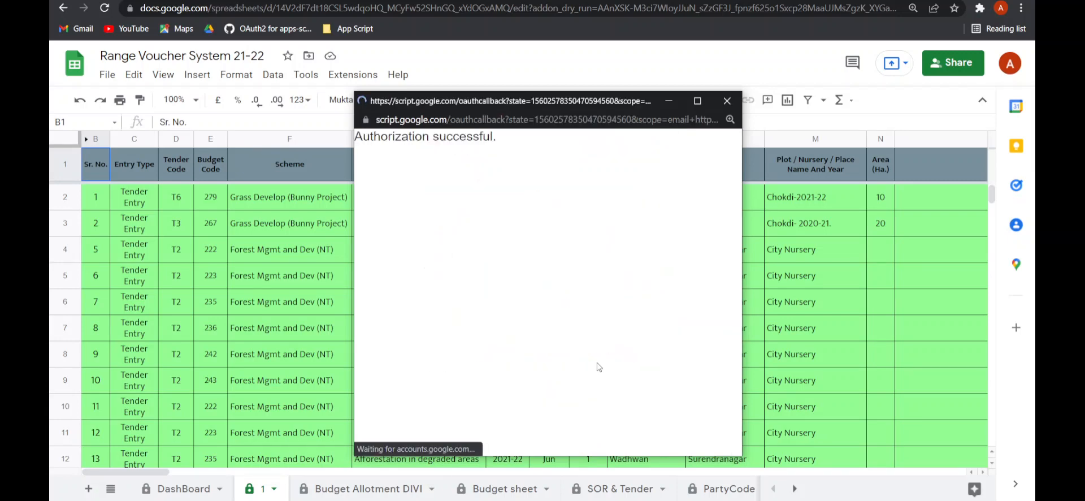
- Open the VEF-1 Tender Entry sidebar and switch to the Budget sheet, scrolling across to its allotment columns
click(353, 79)
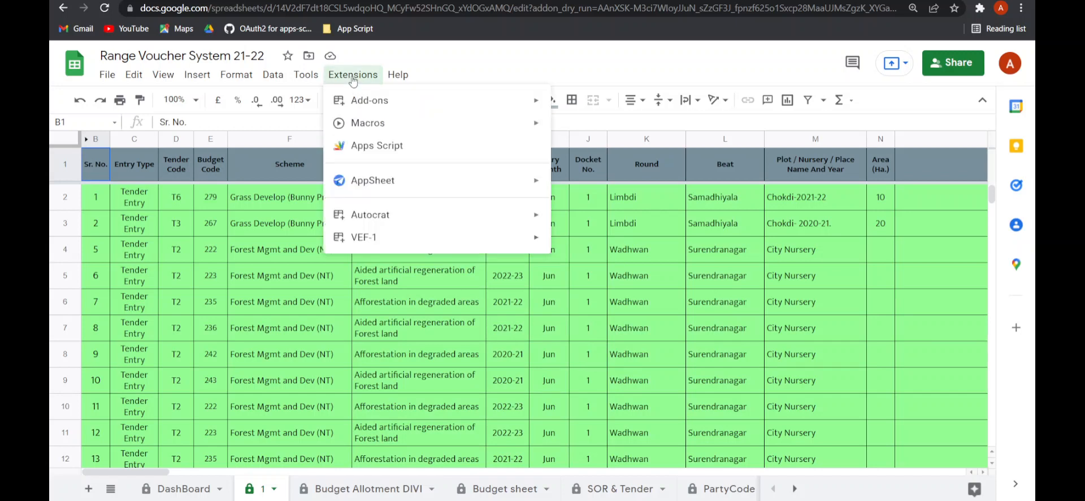
mouse_move(447, 238)
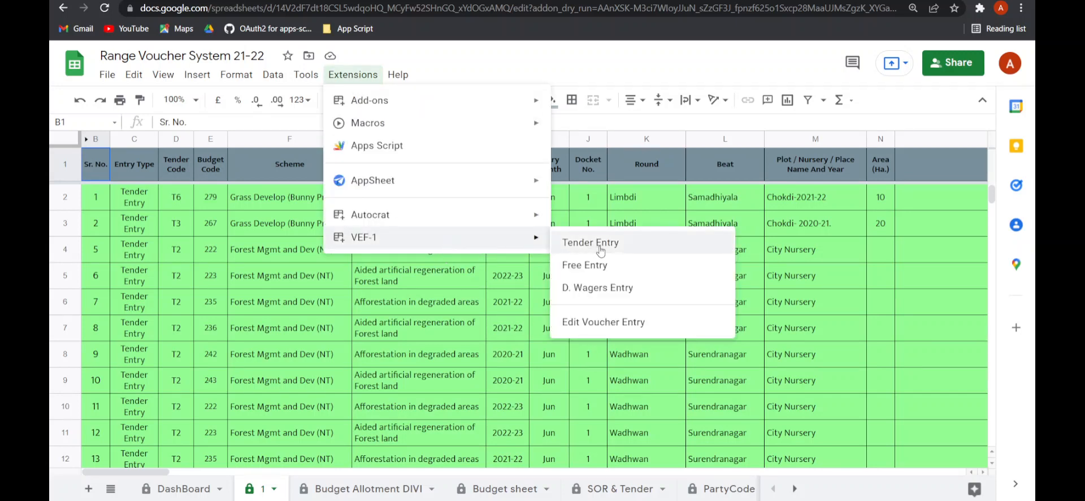
click(601, 249)
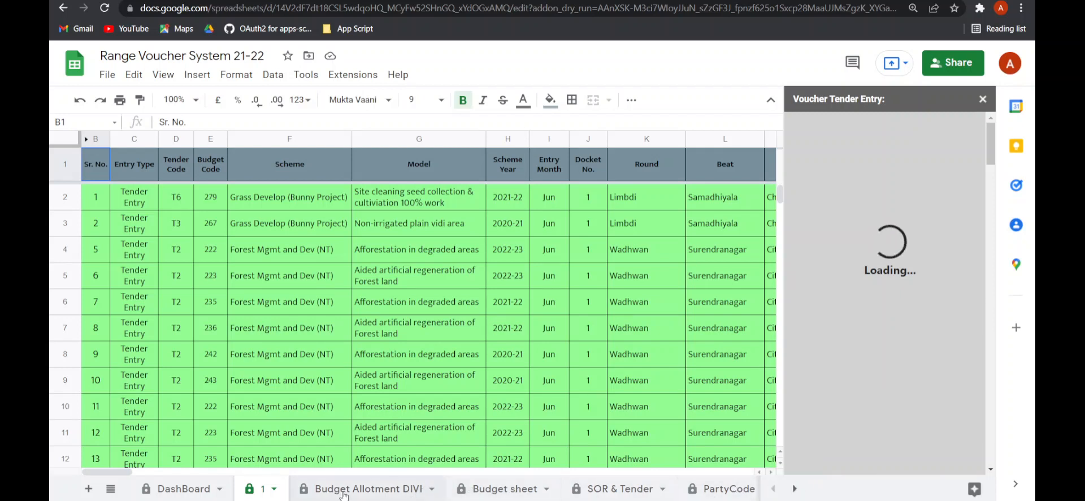
click(502, 489)
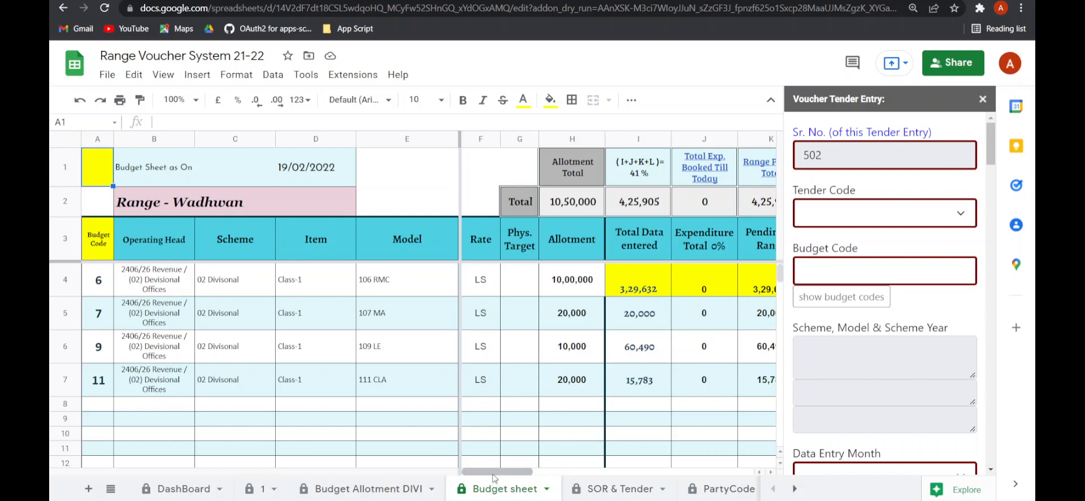
drag(493, 475, 631, 443)
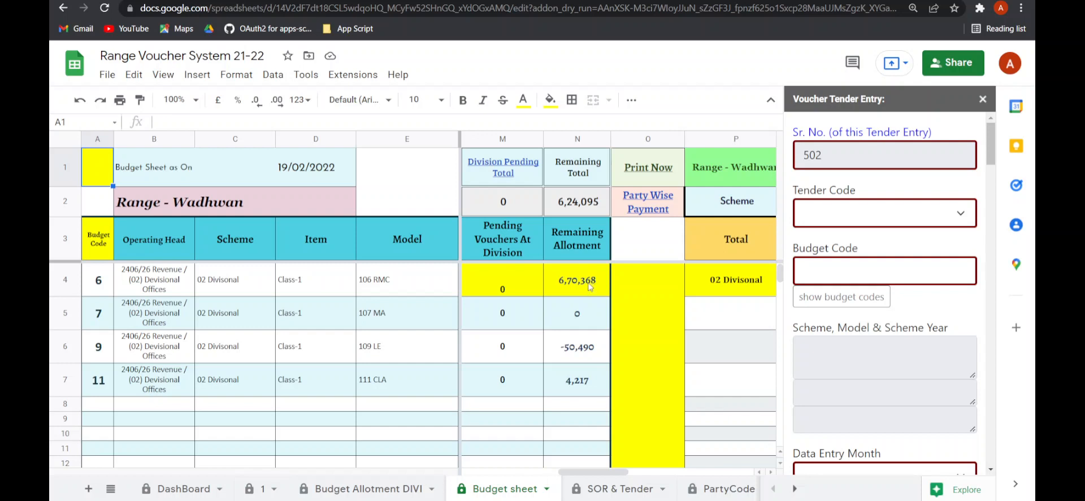
- Set the entry's Tender Code to T3 while checking tender codes on the SOR & Tender sheet
click(841, 224)
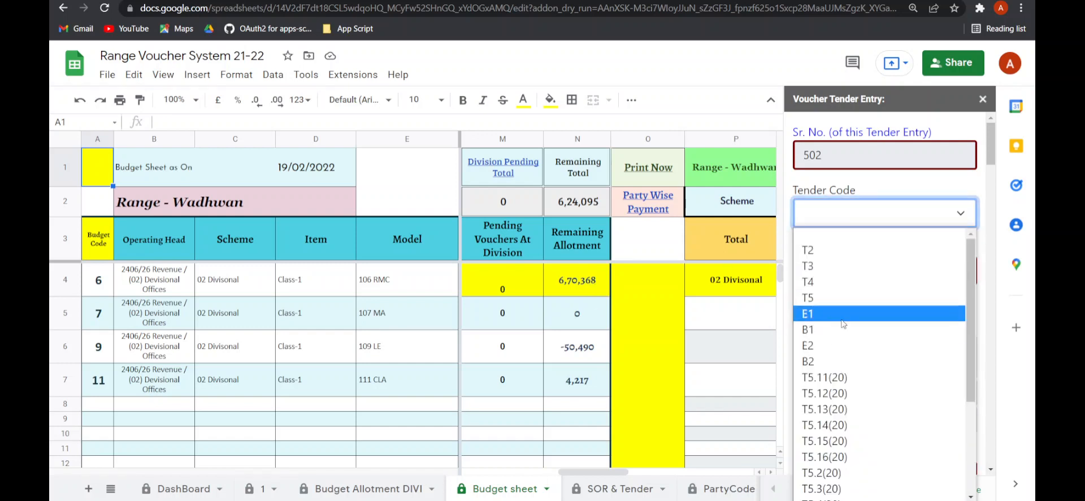
click(641, 492)
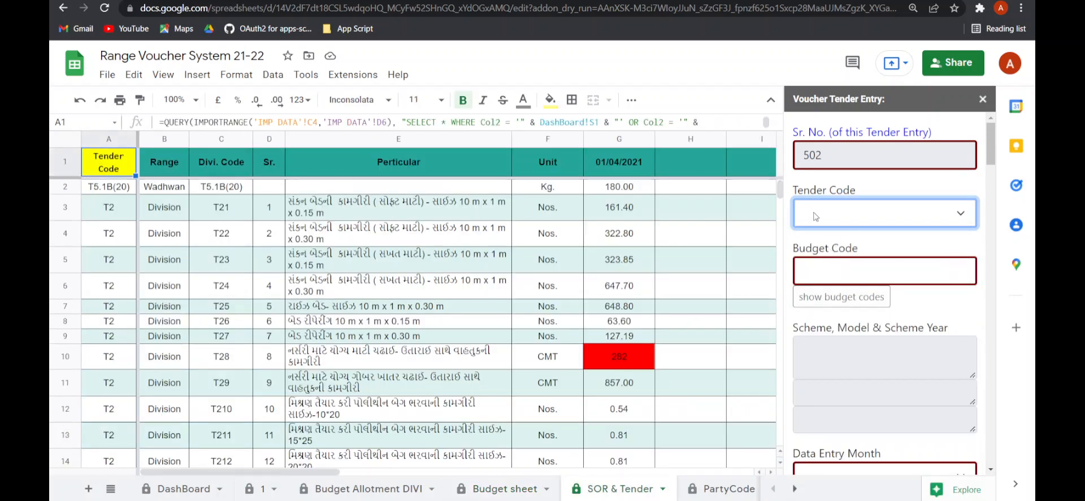
click(913, 210)
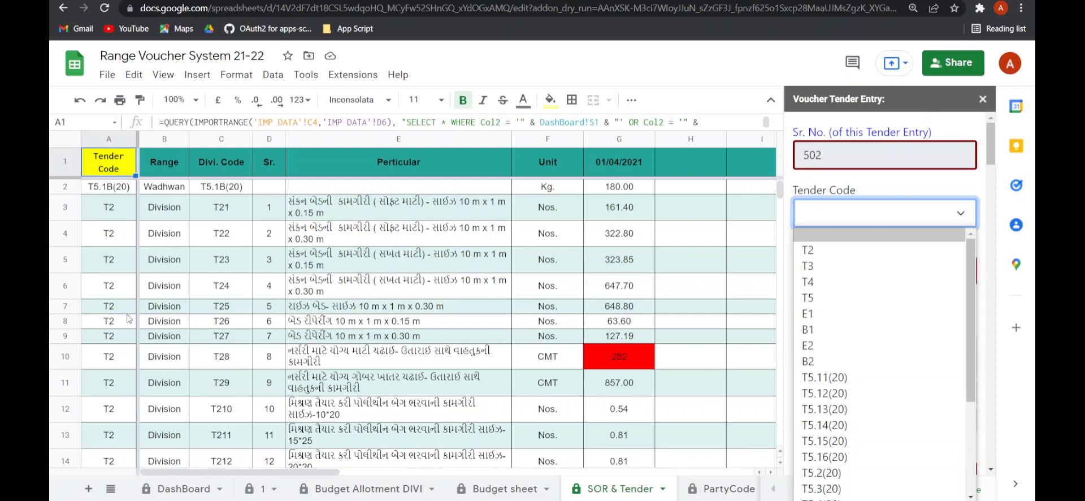
click(128, 311)
click(832, 220)
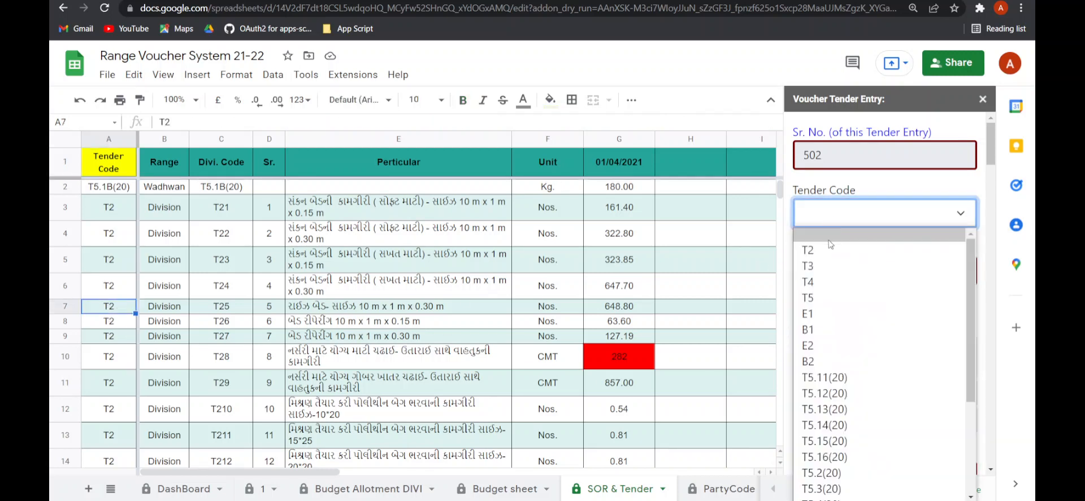
click(826, 264)
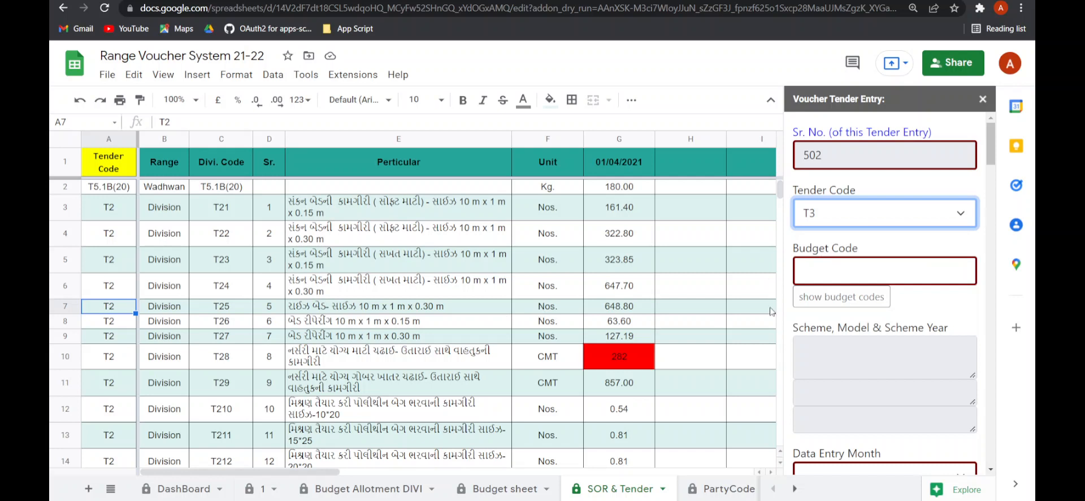
- Show the available budget codes and enter budget code 6 in the tender entry form
click(815, 269)
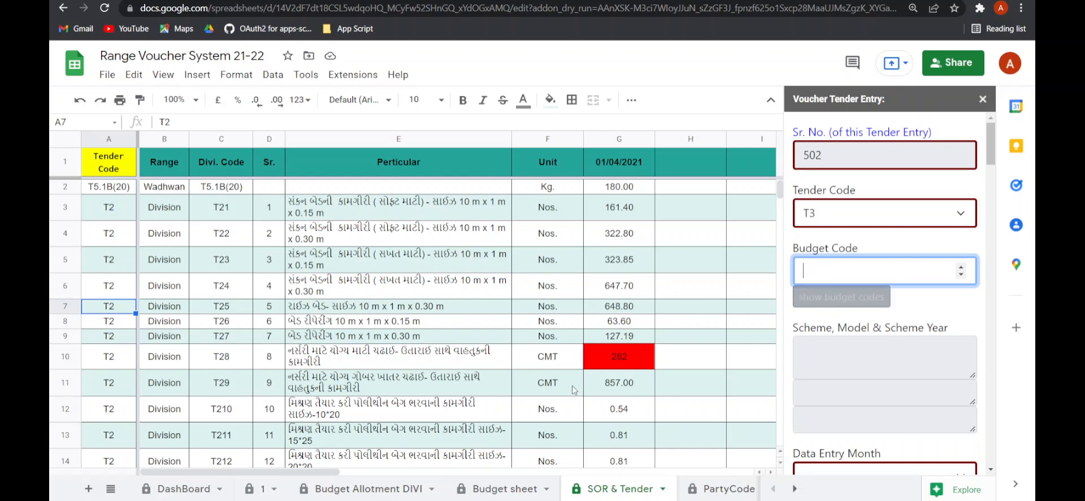
click(486, 488)
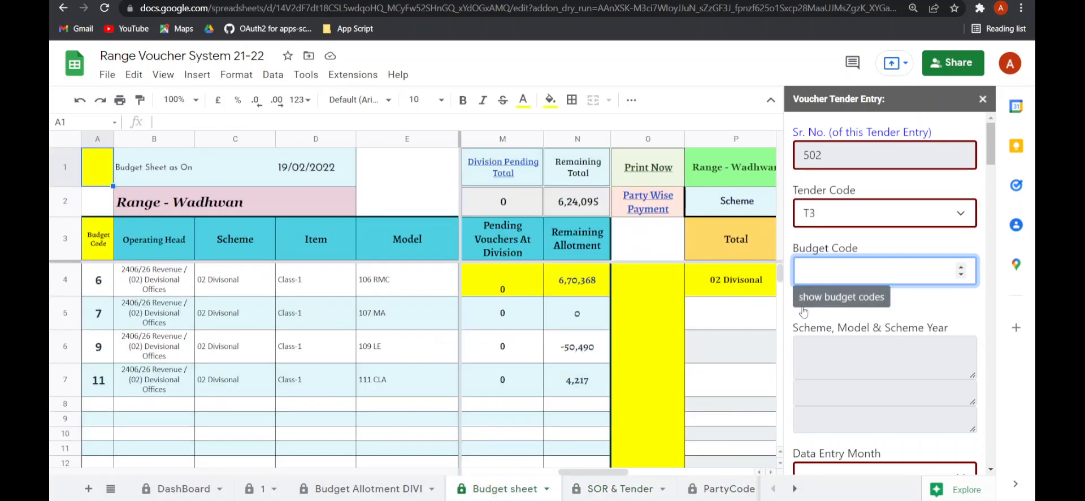
click(830, 298)
click(822, 273)
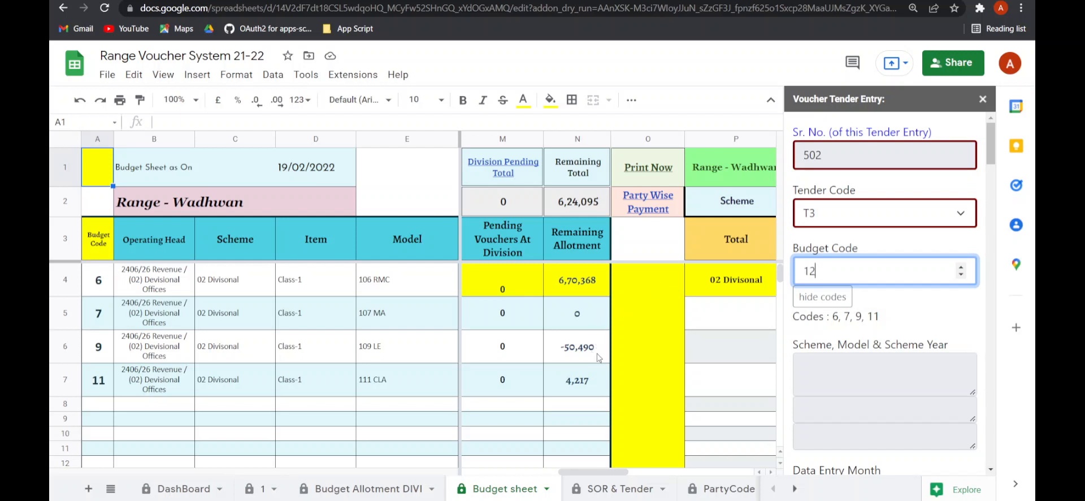
key(Tab)
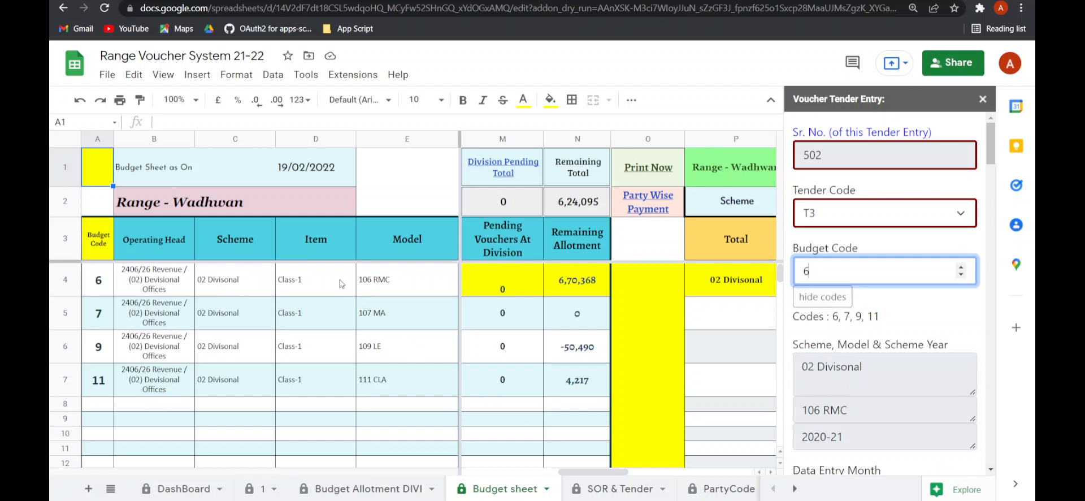
- Set the Data Entry Month to Feb in the tender entry form
drag(221, 286, 386, 287)
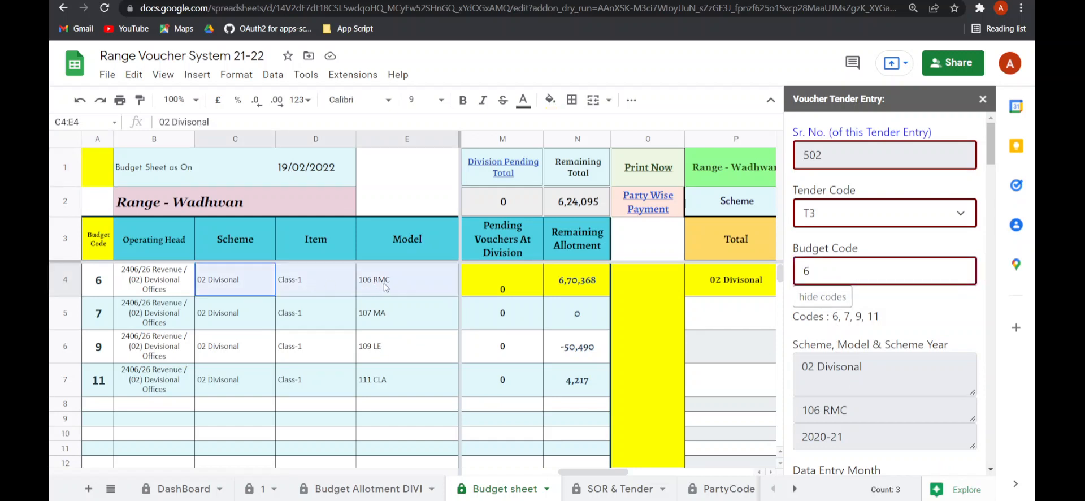
scroll(855, 362, down, 3)
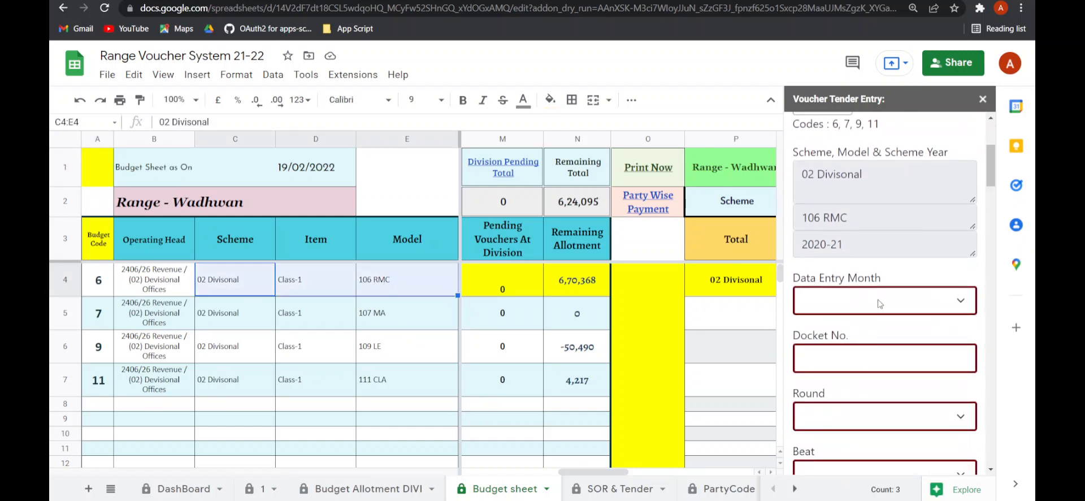
click(879, 303)
click(826, 229)
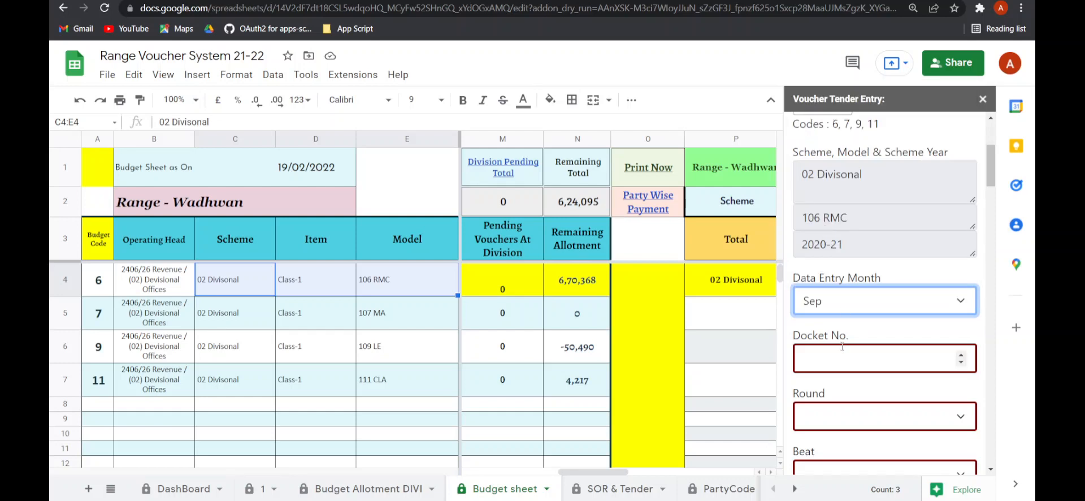
click(844, 301)
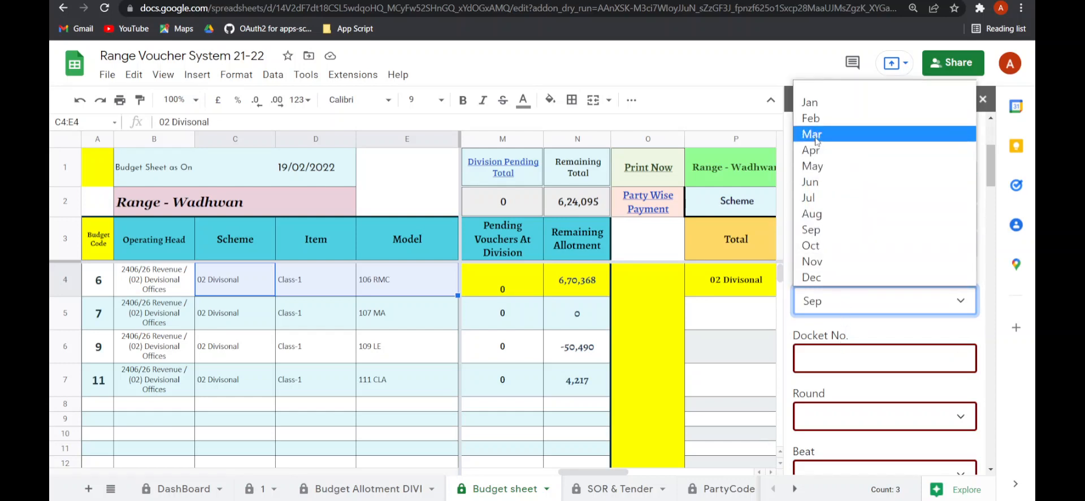
click(812, 118)
- Enter docket number 111 and choose Lakhtar as the round
click(851, 356)
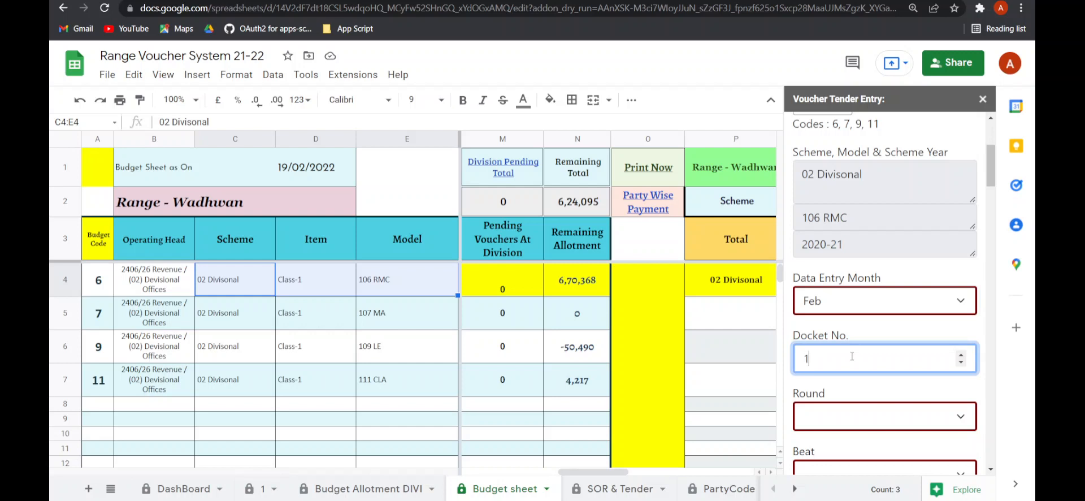
click(847, 398)
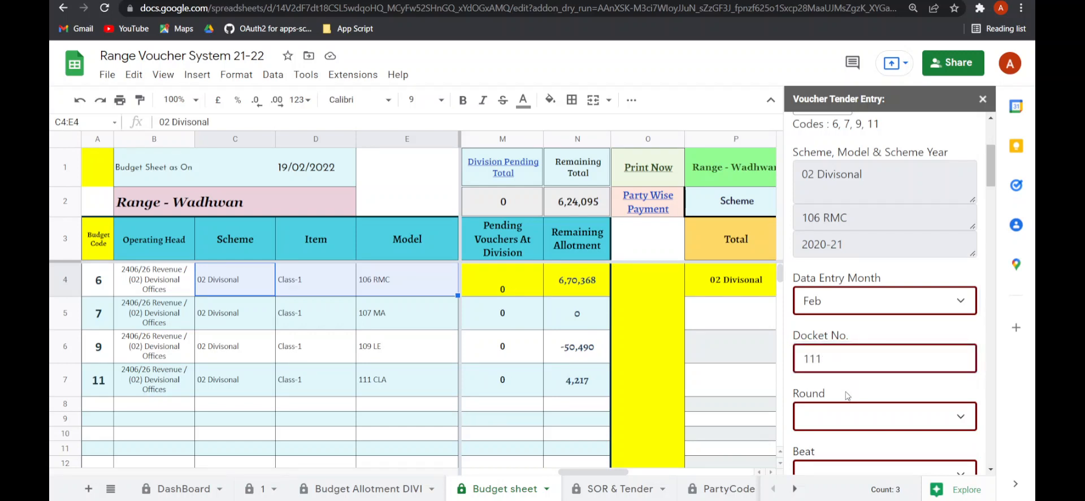
scroll(846, 390, down, 2)
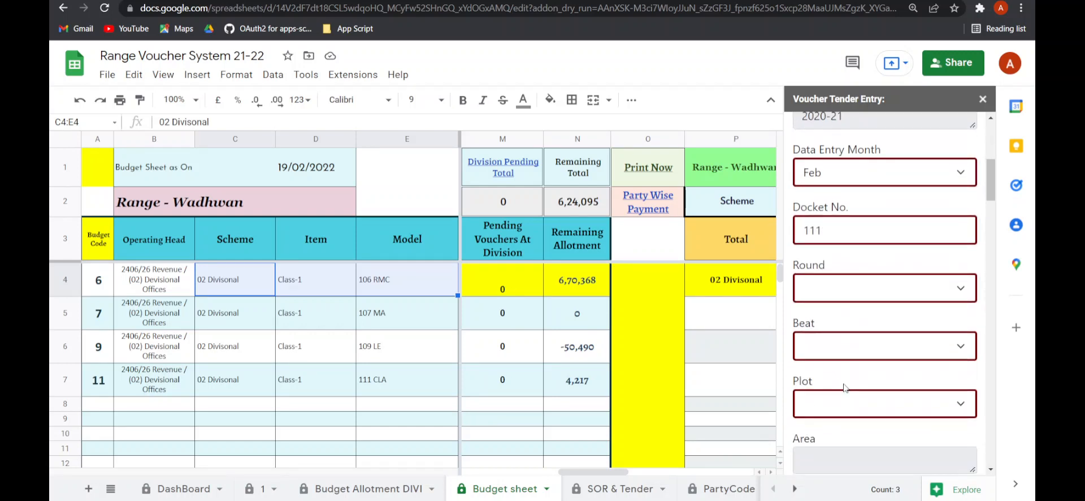
click(826, 297)
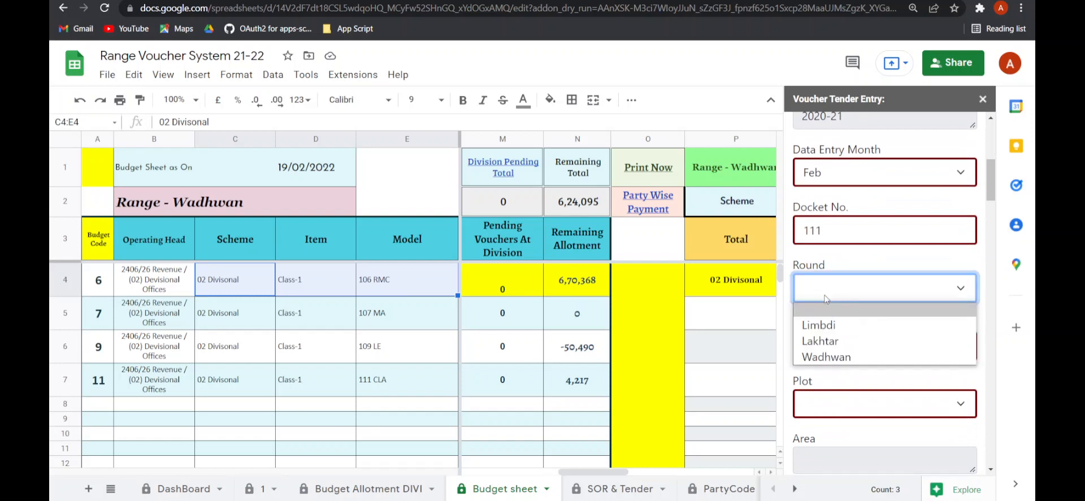
click(840, 342)
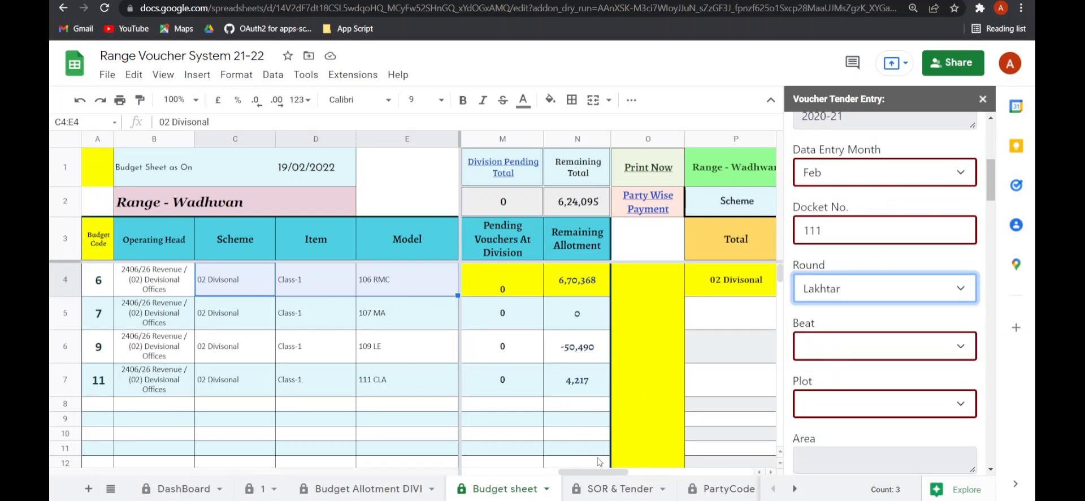
- Check the SOR & Tender sheet, then set the Beat to Talsana and the Plot to Talsana- 2020-21
click(632, 489)
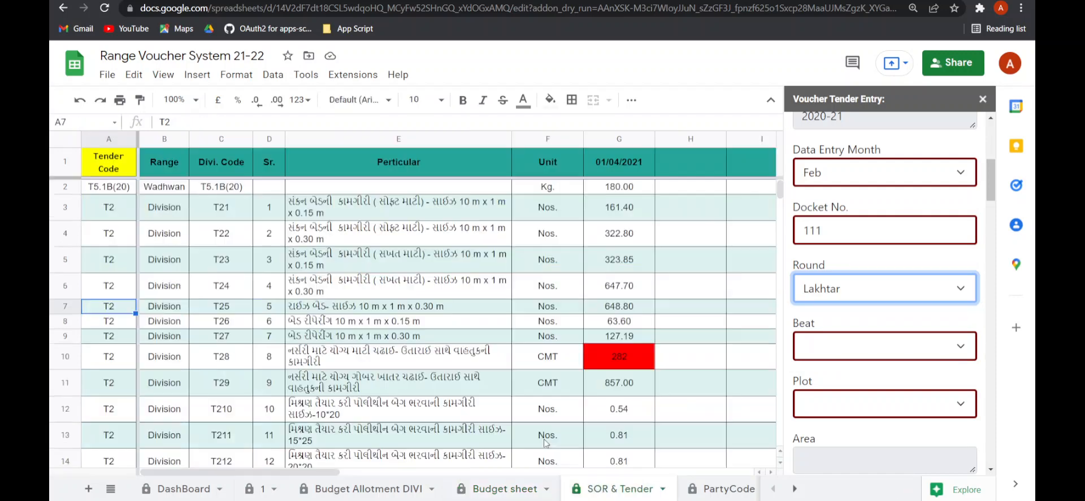
click(157, 308)
scroll(151, 326, down, 3)
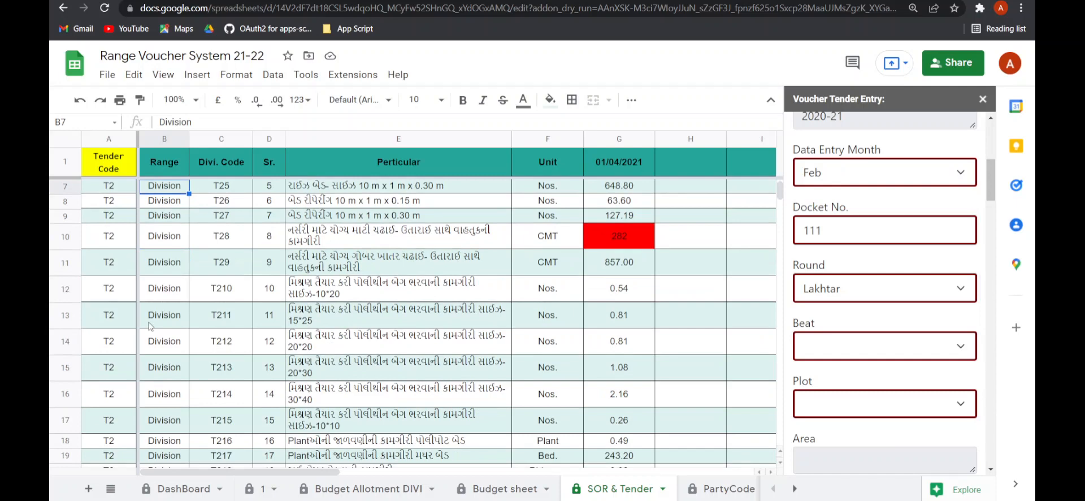
scroll(150, 326, up, 2)
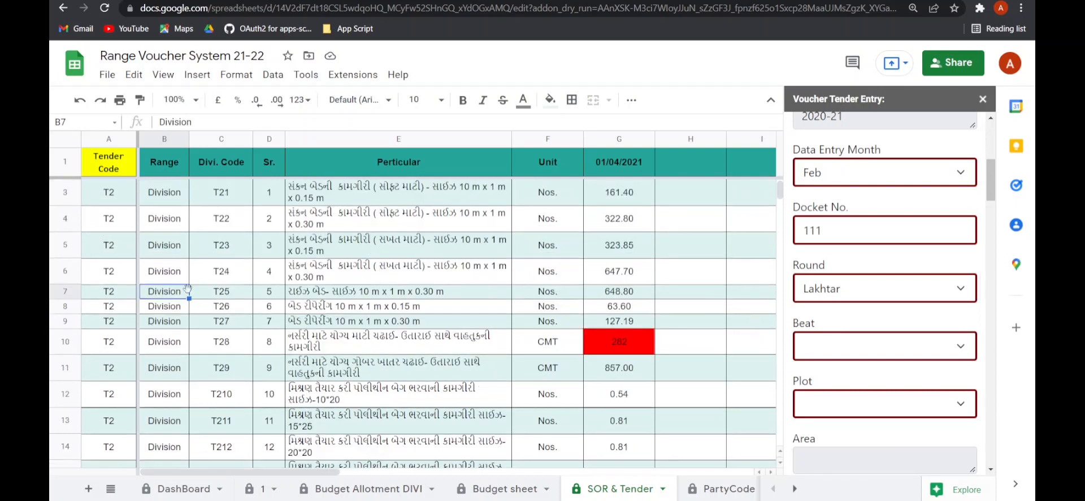
click(826, 342)
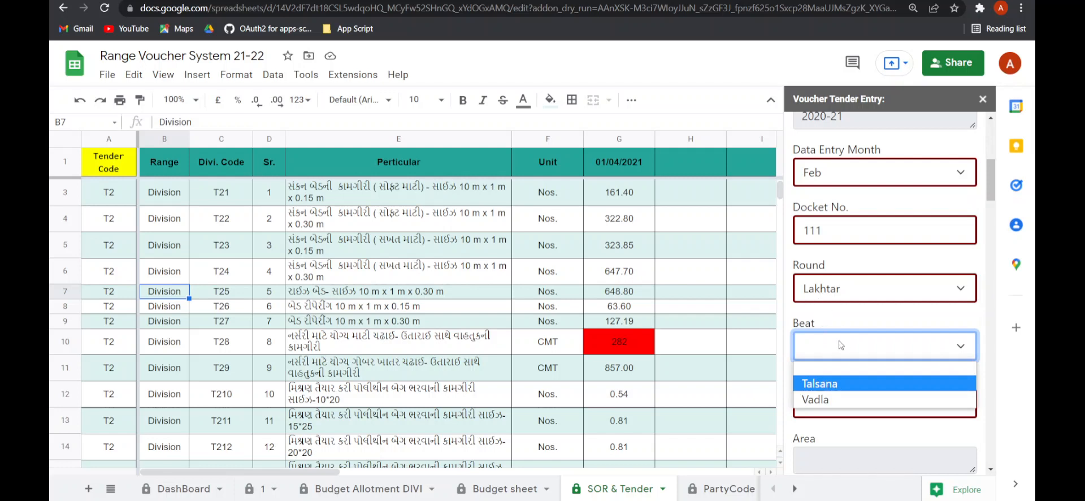
click(832, 386)
click(834, 394)
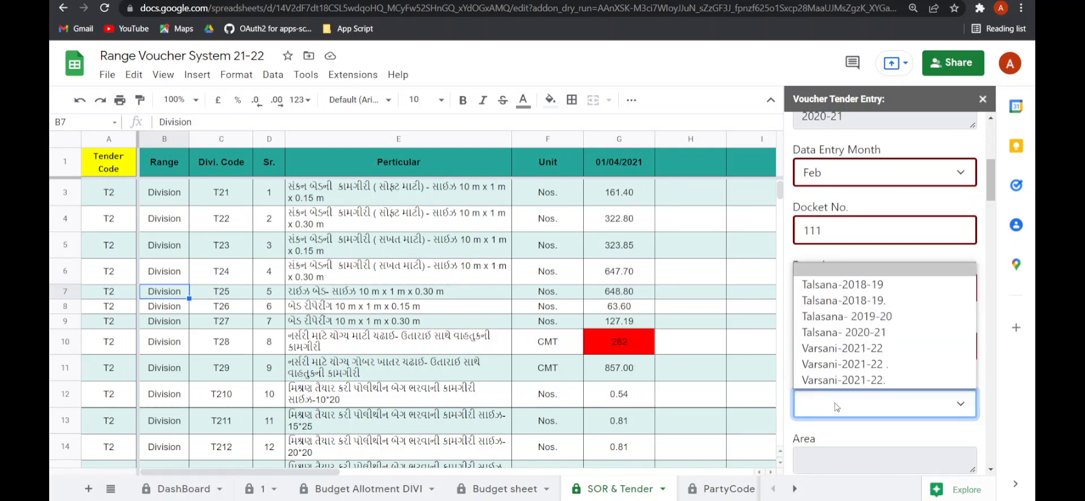
click(830, 330)
- Open the PartyCode sheet for reference and enter bill number 111 in the Bill No. field
scroll(854, 355, down, 2)
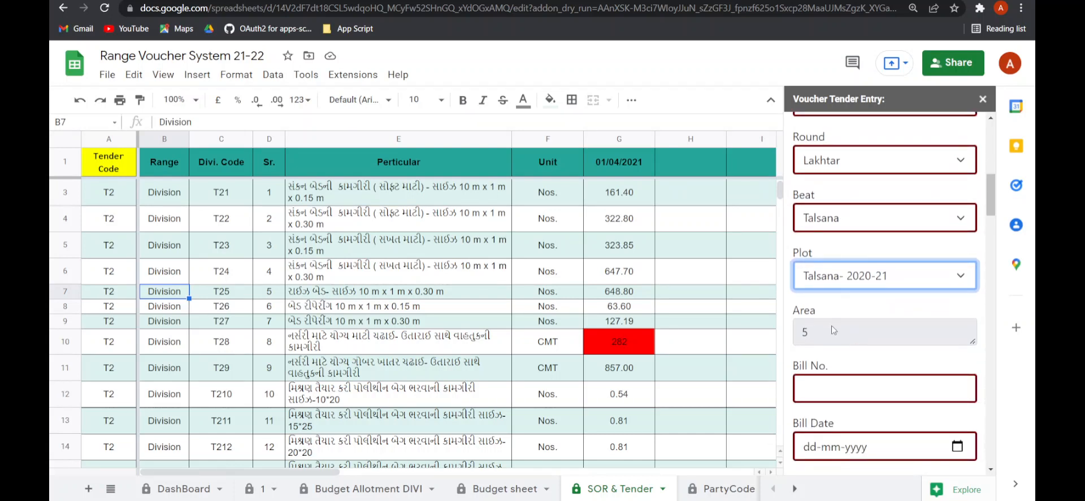
click(838, 386)
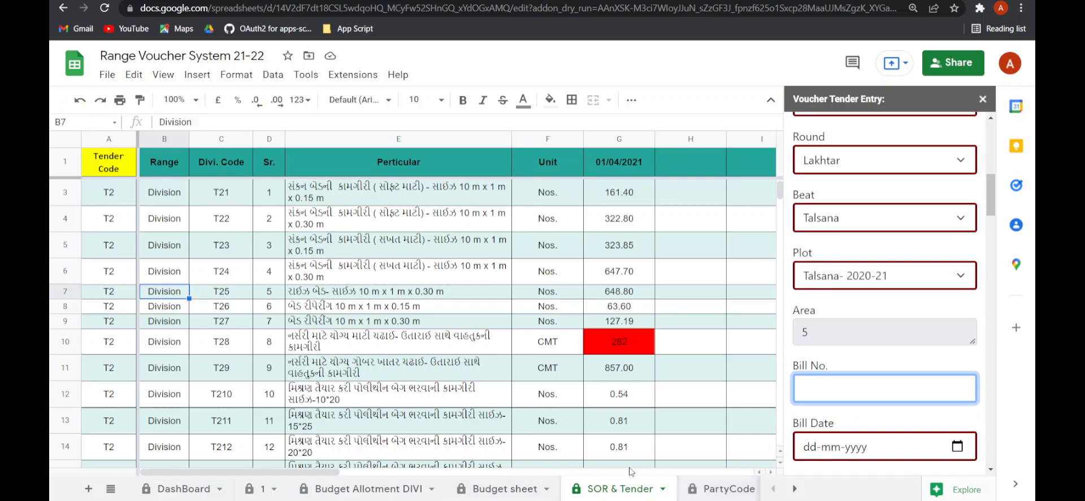
click(703, 489)
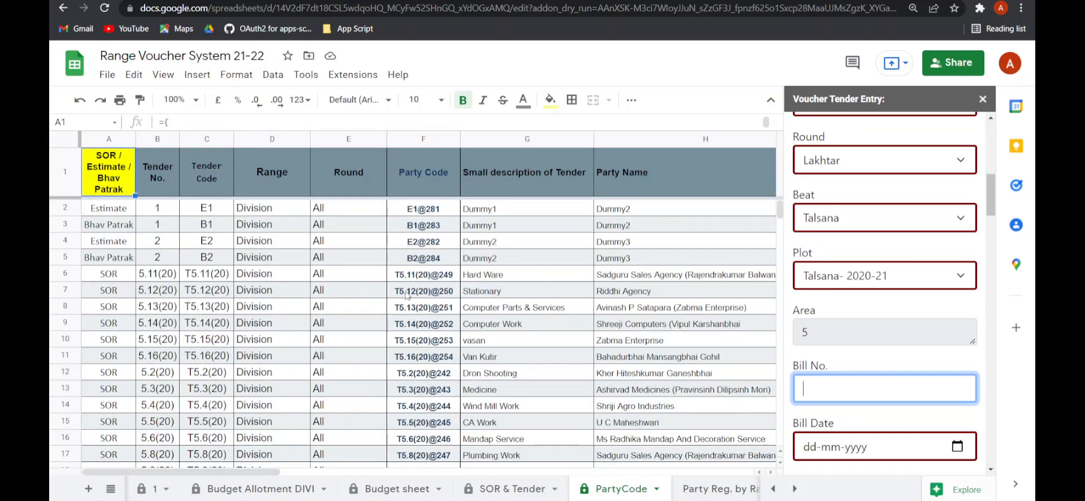
scroll(412, 254, down, 2)
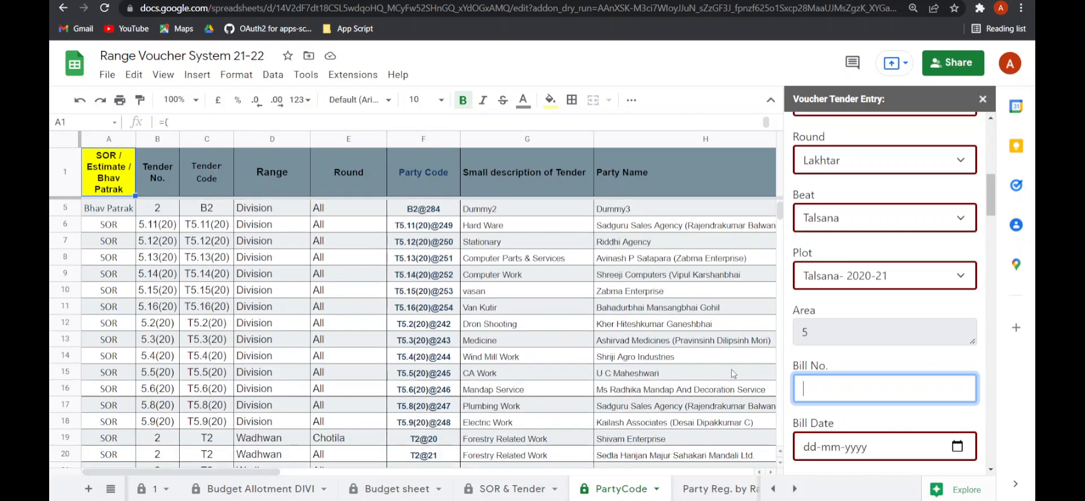
scroll(820, 378, down, 2)
scroll(820, 378, down, 2)
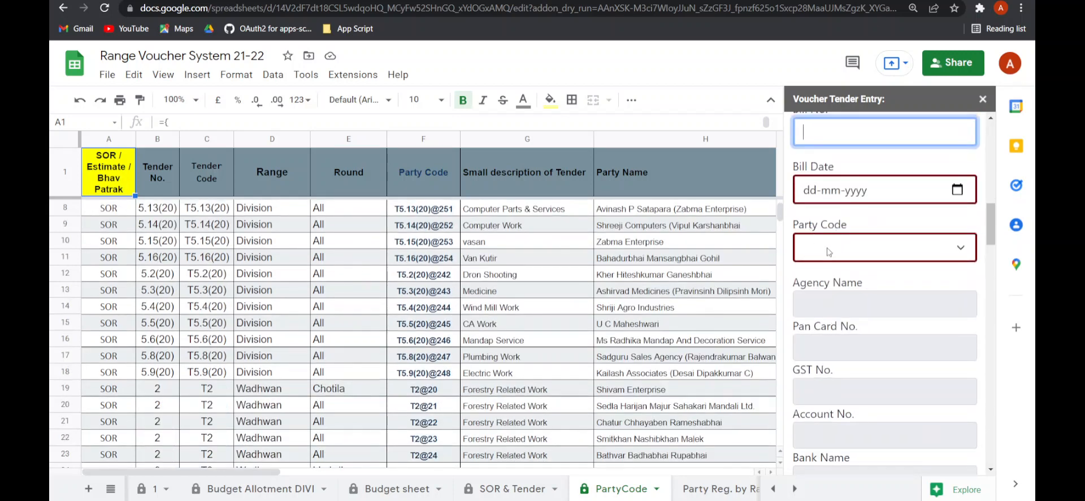
scroll(834, 252, up, 1)
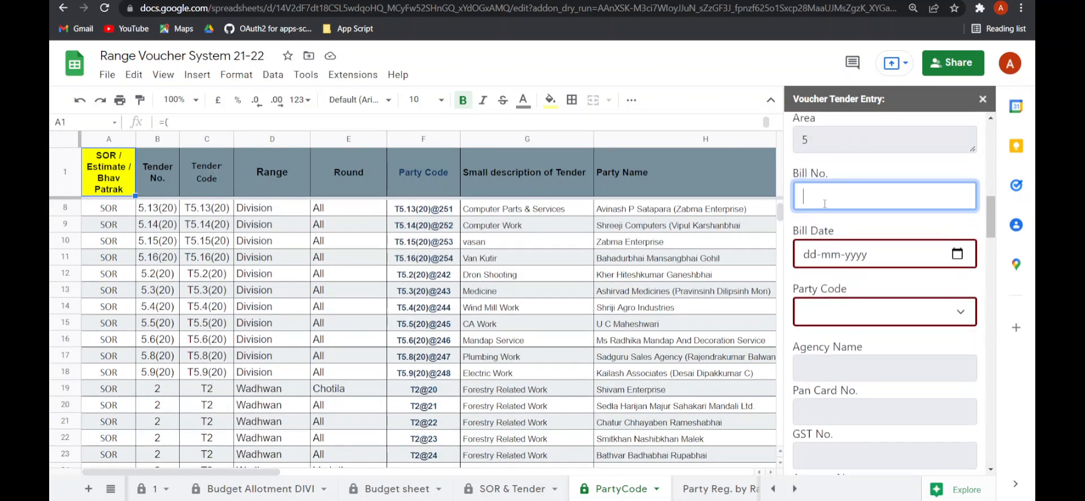
text(11)
key(Tab)
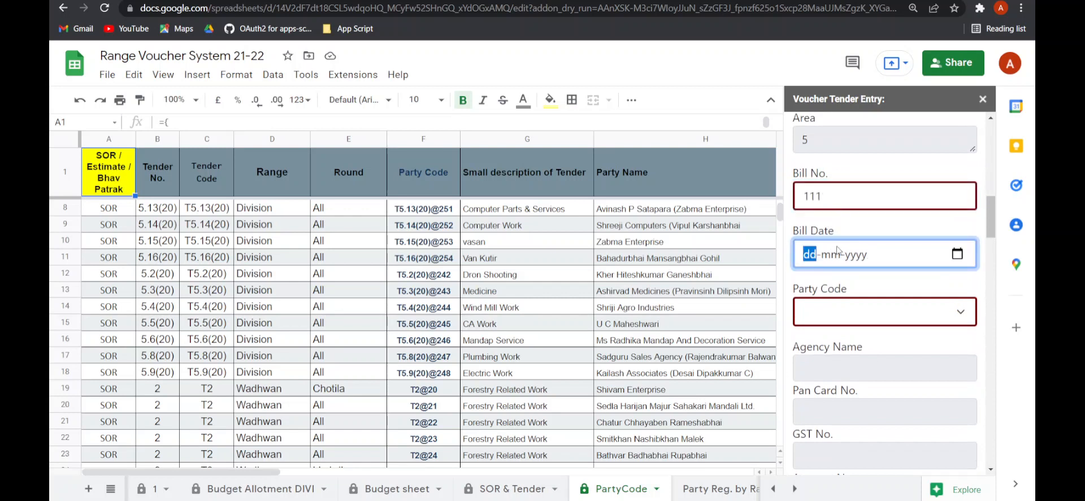
- Set the Bill Date to 19-02-2022 and choose party code T3@31
click(957, 259)
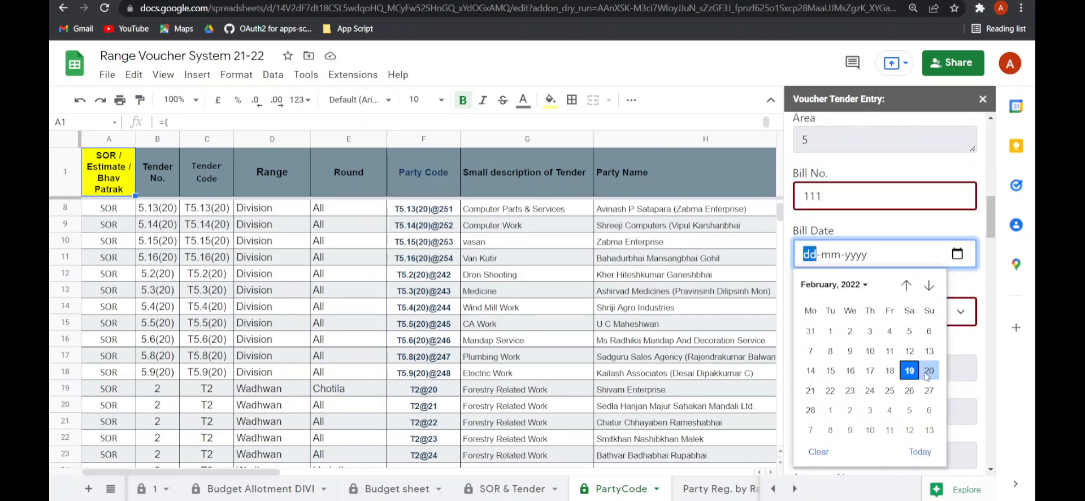
click(905, 370)
click(879, 317)
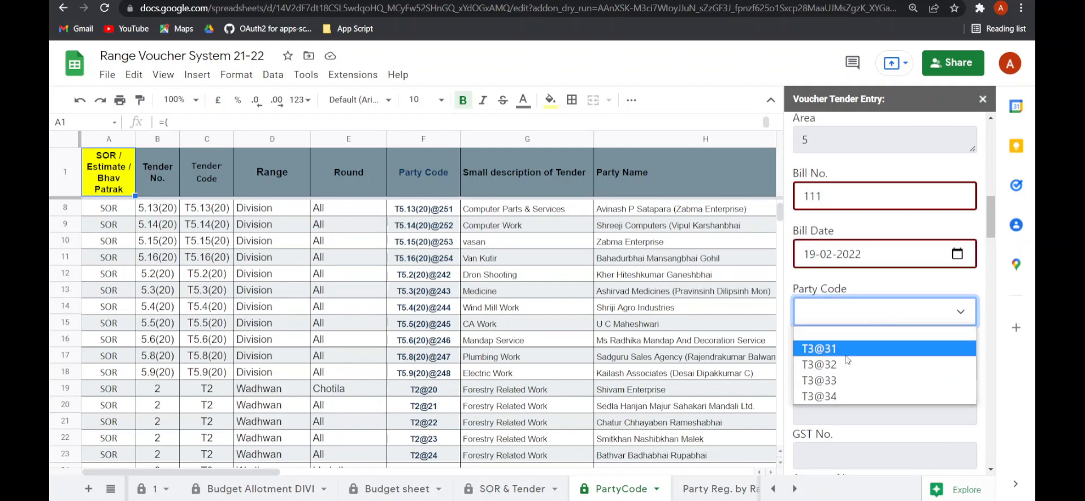
click(846, 354)
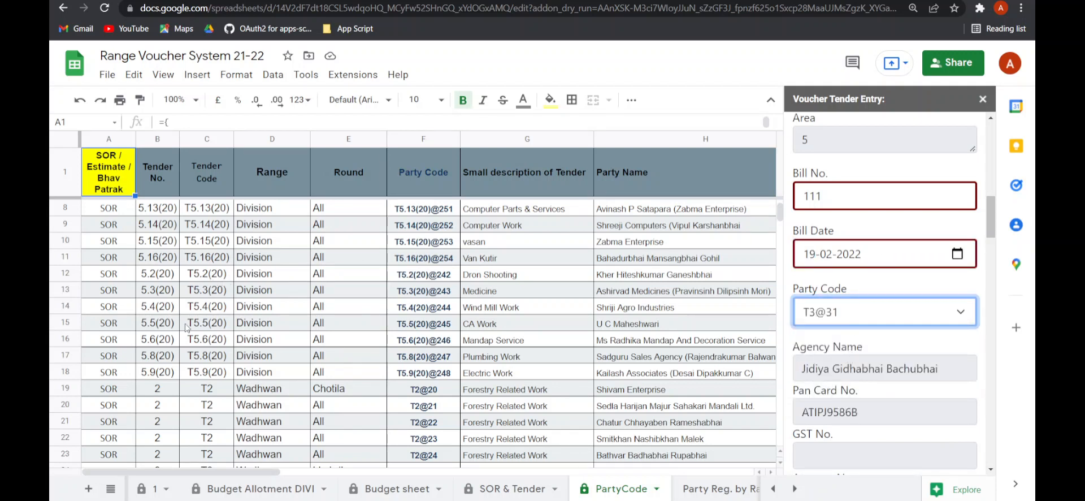
- Review the T3 party codes, rounds and party names on the PartyCode sheet alongside the filled agency details
scroll(219, 392, down, 3)
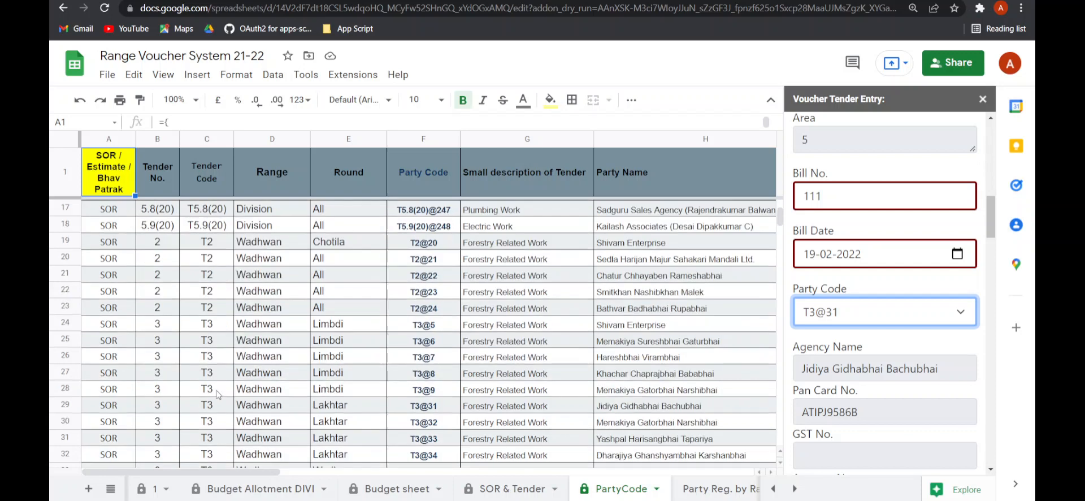
click(205, 379)
click(431, 375)
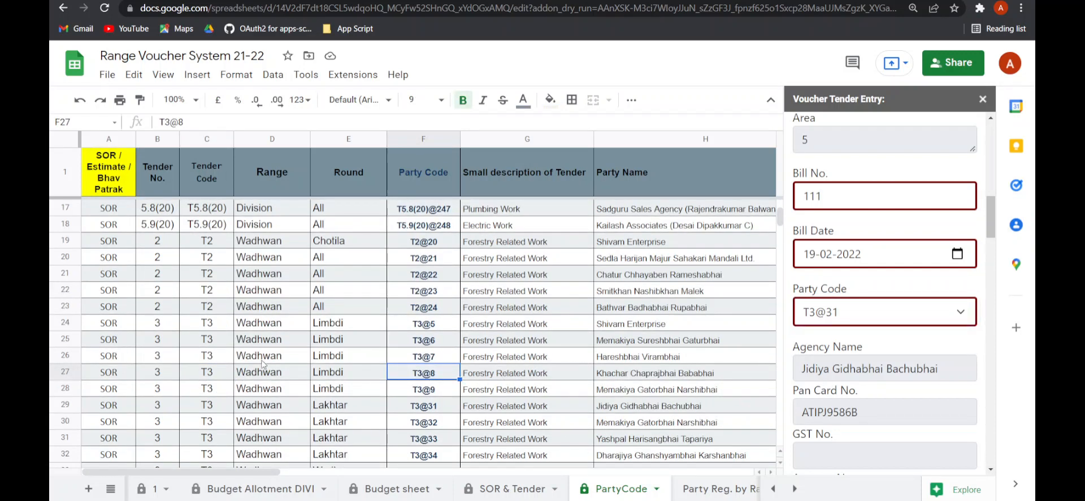
click(317, 361)
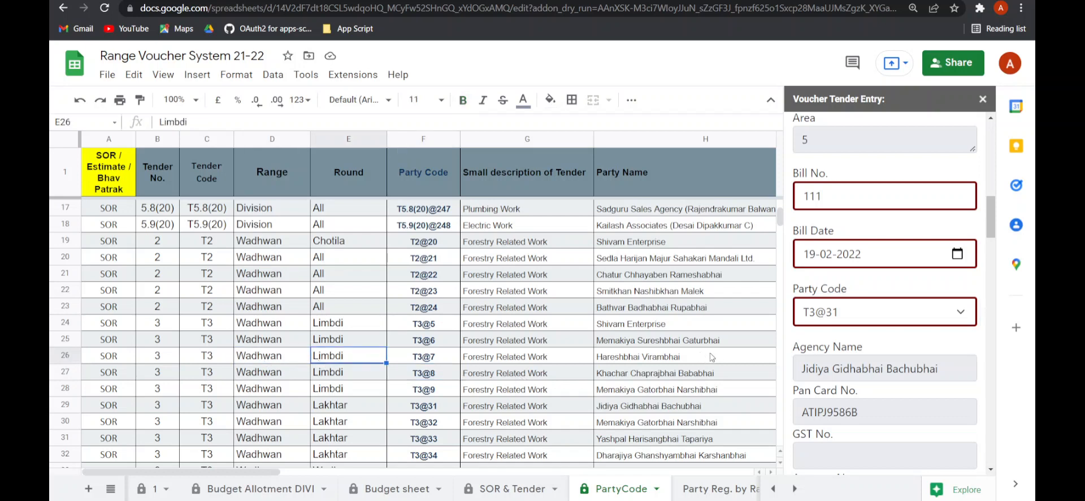
scroll(850, 346, down, 3)
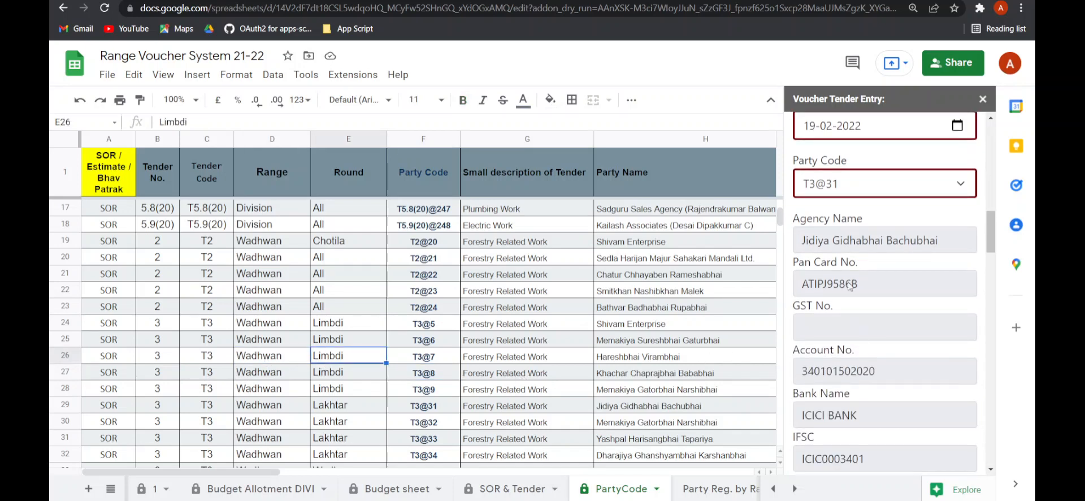
click(655, 376)
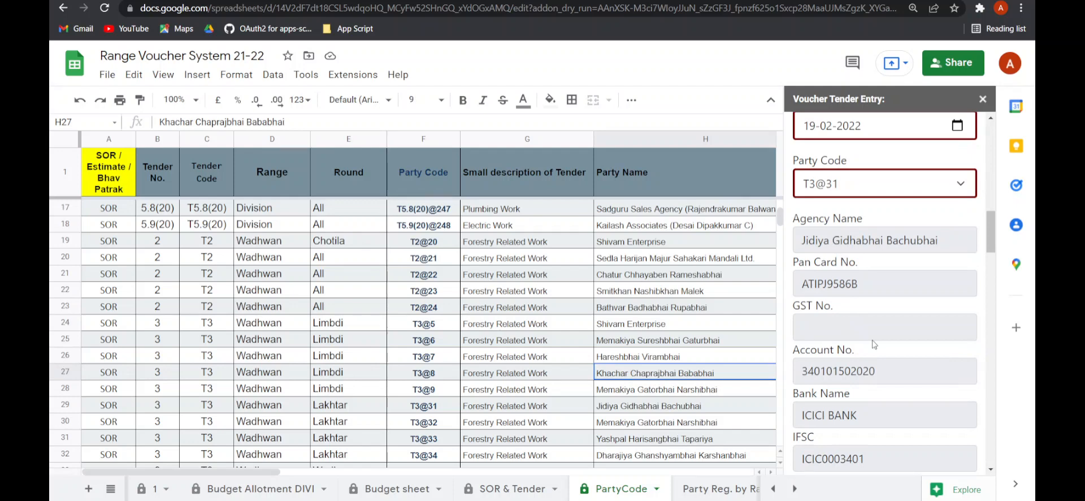
scroll(874, 344, down, 7)
scroll(827, 291, down, 2)
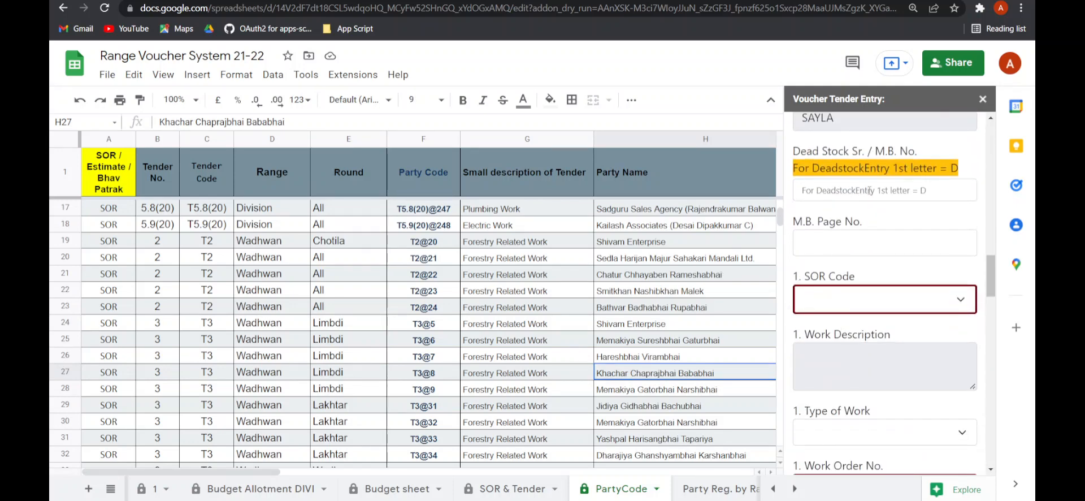
scroll(848, 226, up, 1)
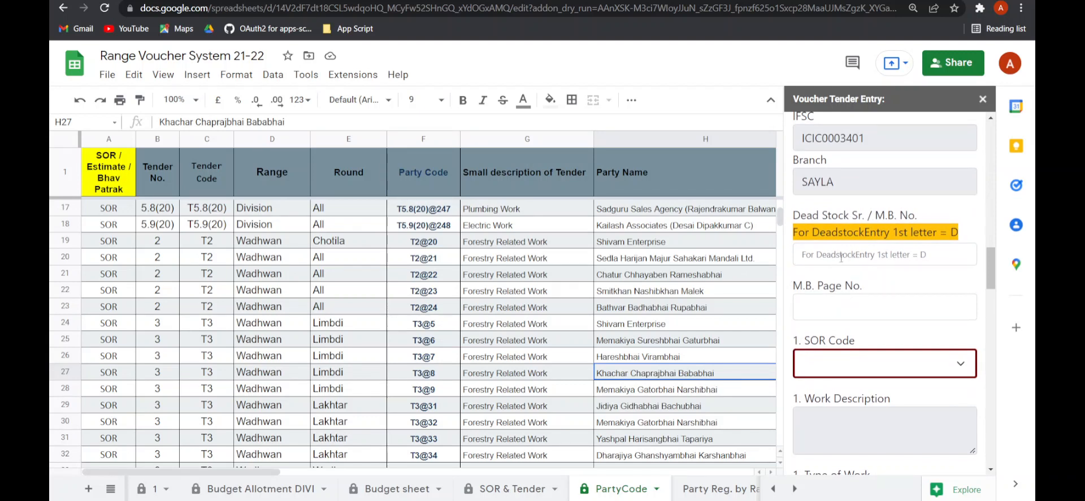
scroll(838, 315, down, 1)
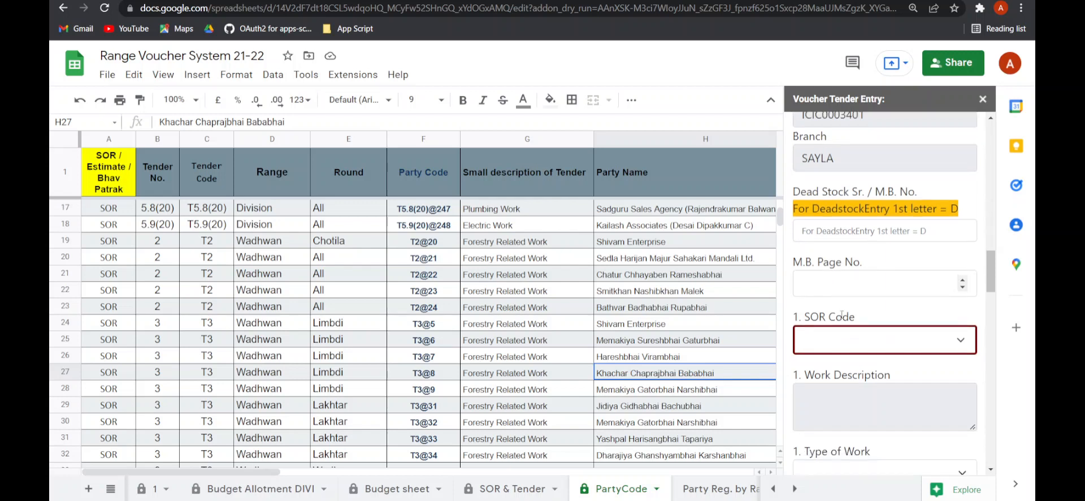
- Look up the T3 work items on the SOR & Tender sheet and set the first SOR Code to T337
click(833, 305)
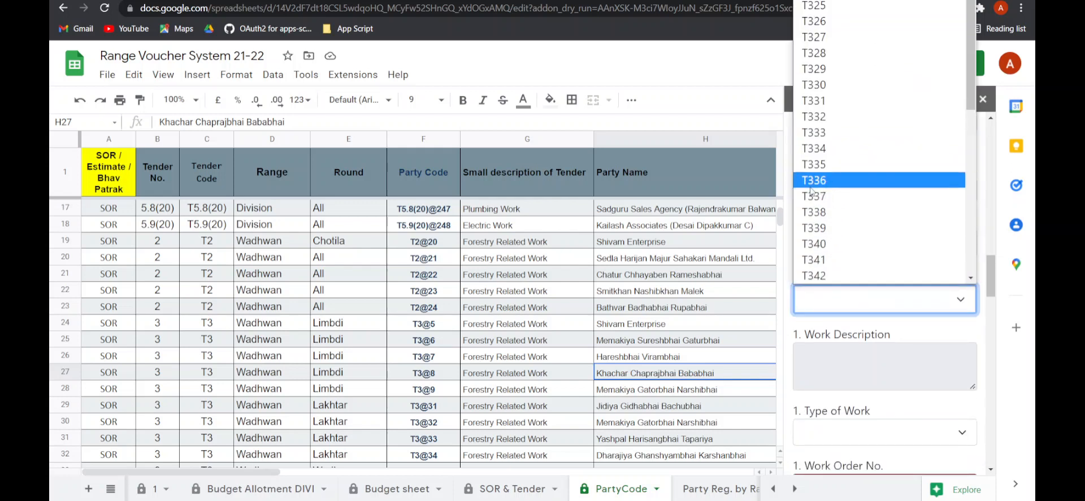
click(835, 313)
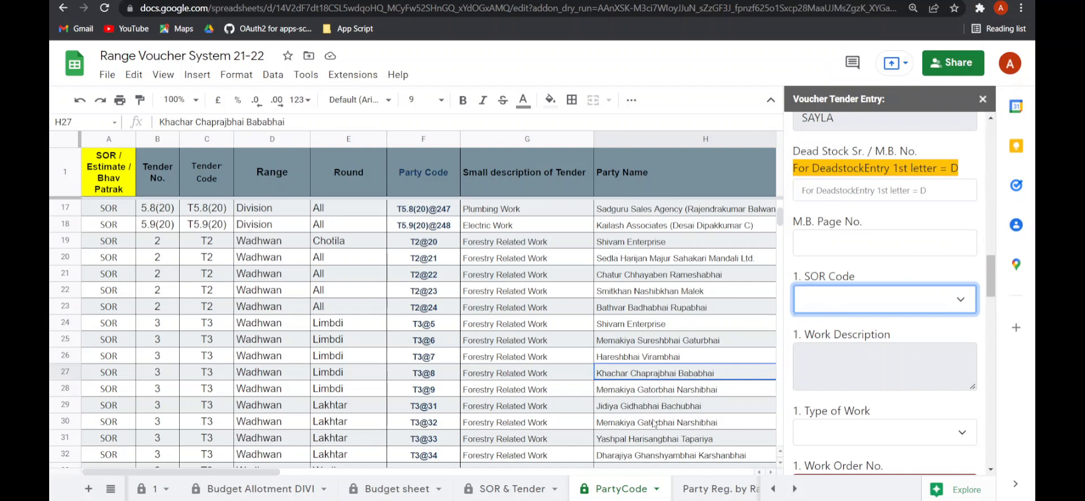
click(528, 490)
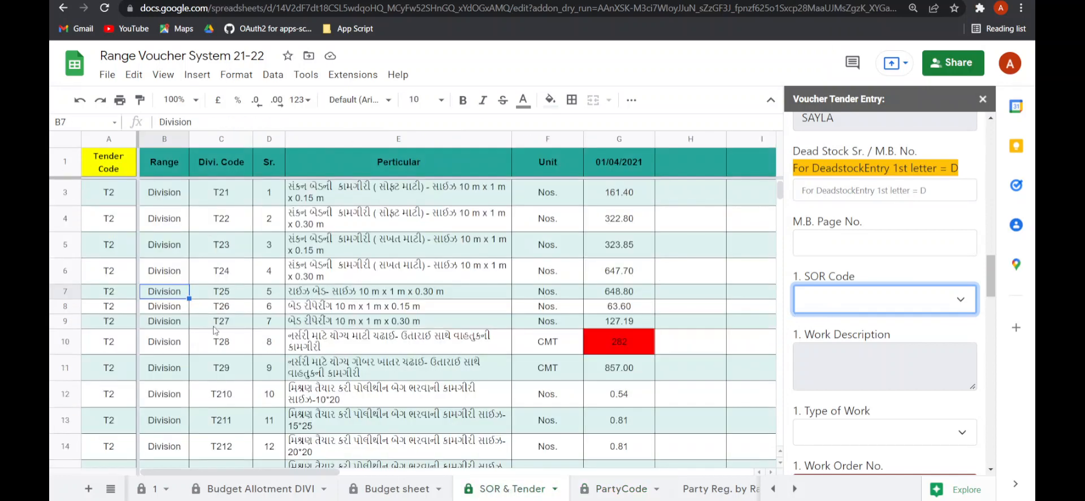
click(226, 307)
scroll(214, 370, down, 3)
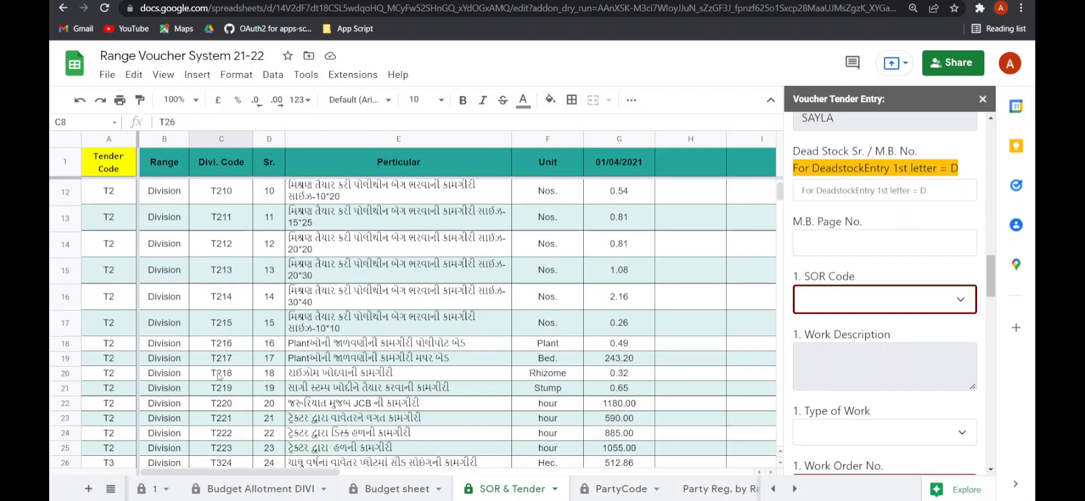
click(230, 371)
scroll(229, 371, down, 3)
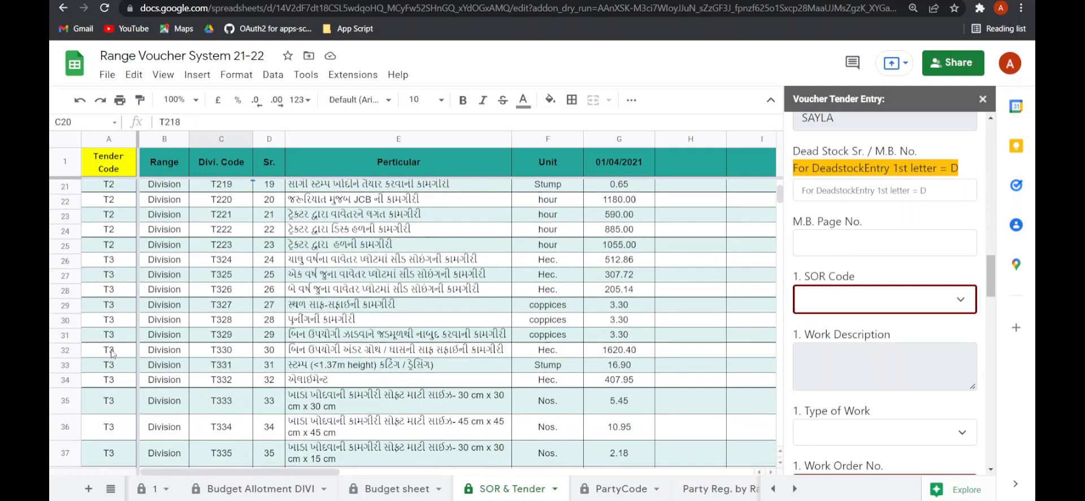
click(825, 305)
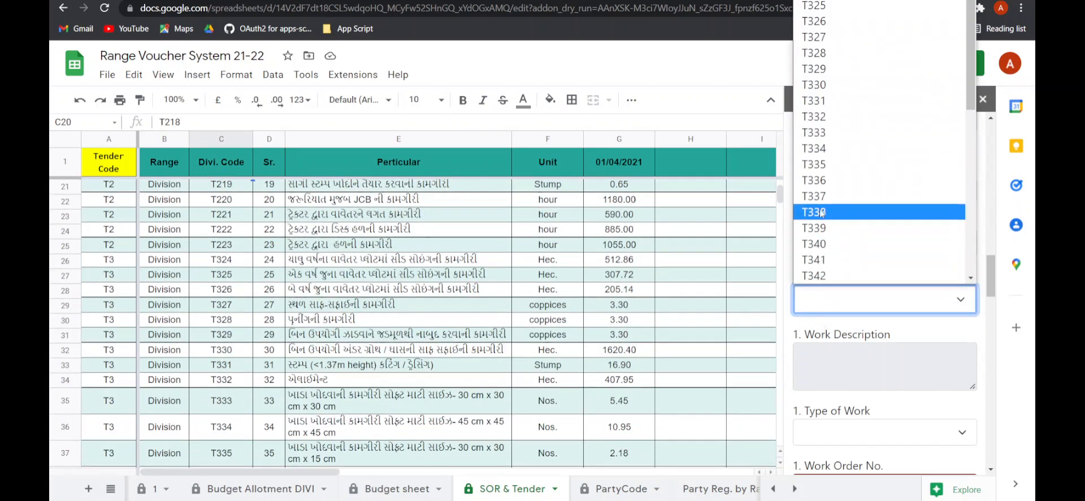
click(820, 198)
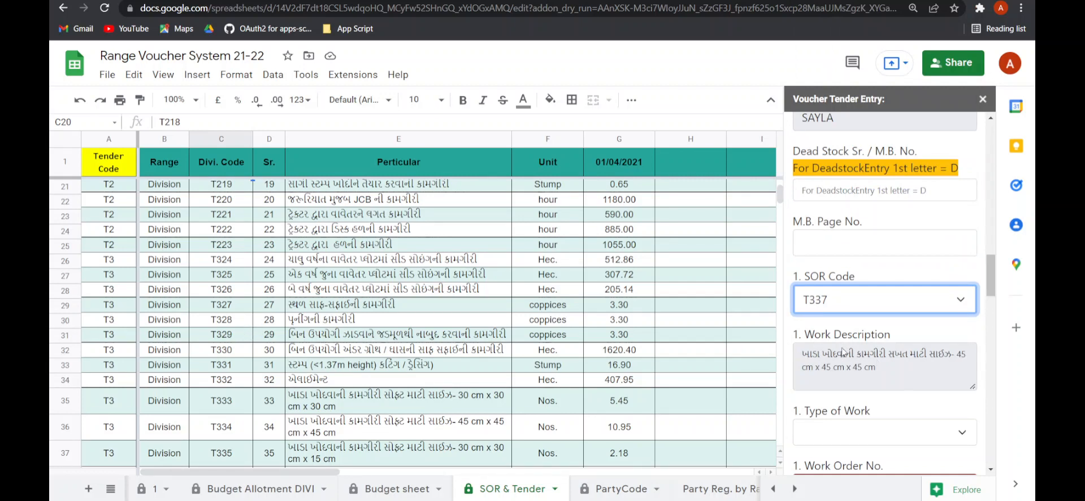
- Set the first Type of Work to Weeding-2
click(437, 320)
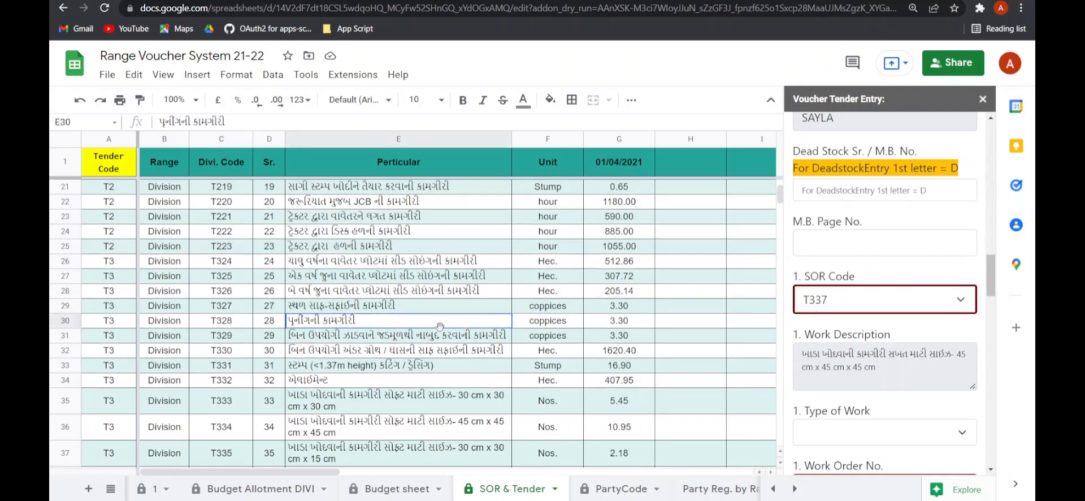
scroll(831, 392, down, 2)
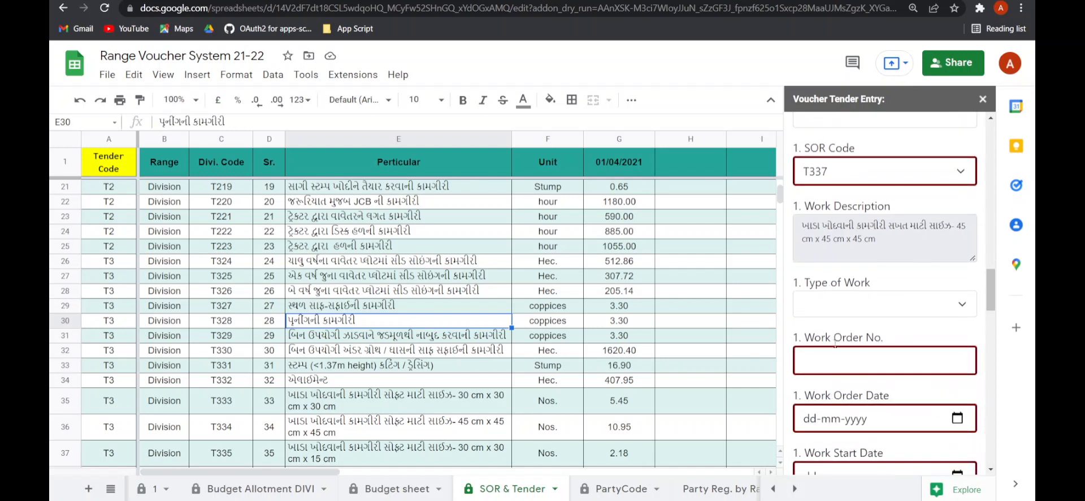
click(846, 308)
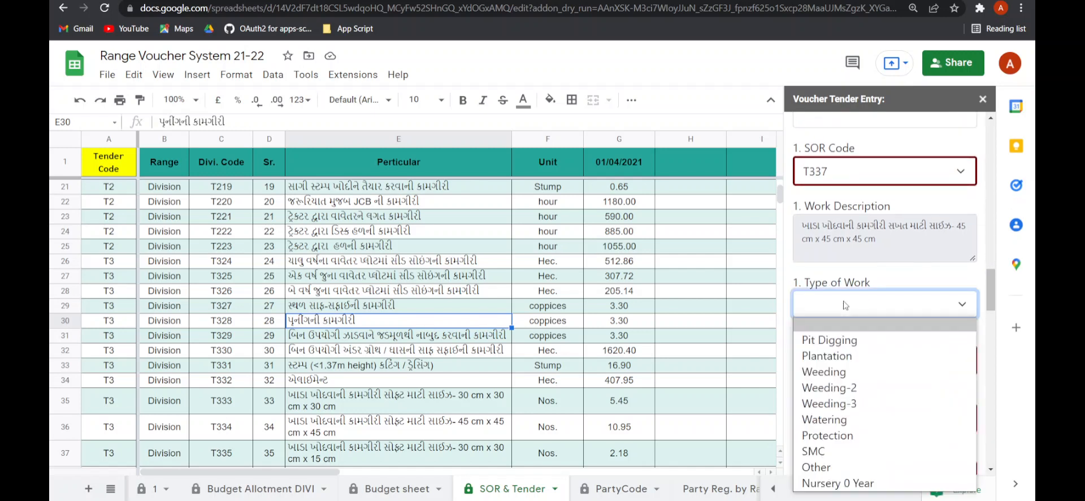
click(841, 387)
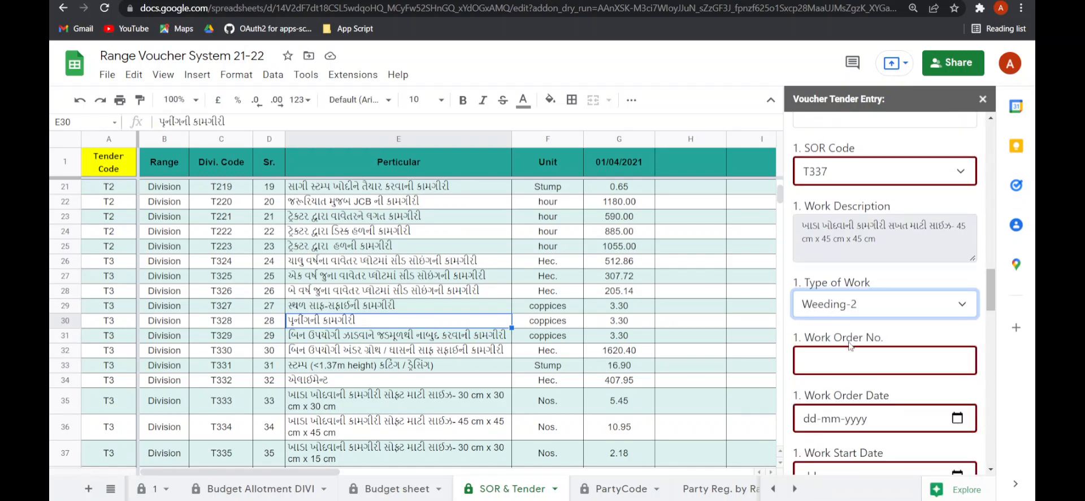
- Set the first Work Order No. to 111
scroll(849, 346, down, 2)
click(818, 242)
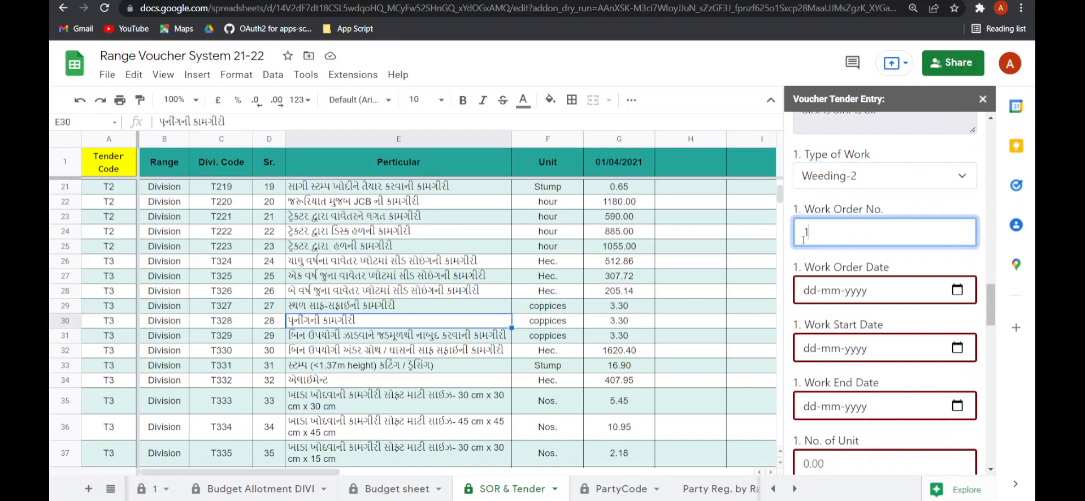
text(111)
click(835, 259)
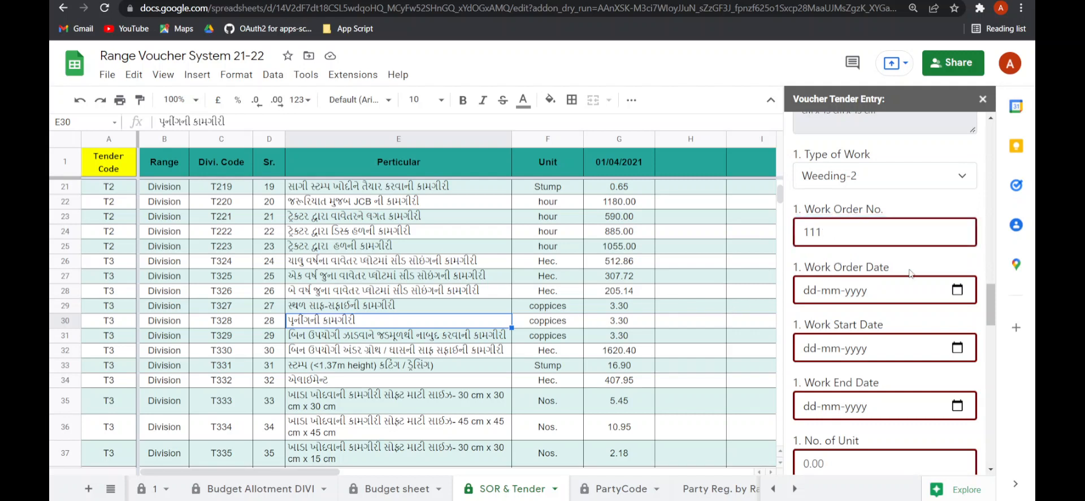
- Set the first Work Order Date to 19-02-2022 and the Work Start Date to 20-02-2022
click(949, 295)
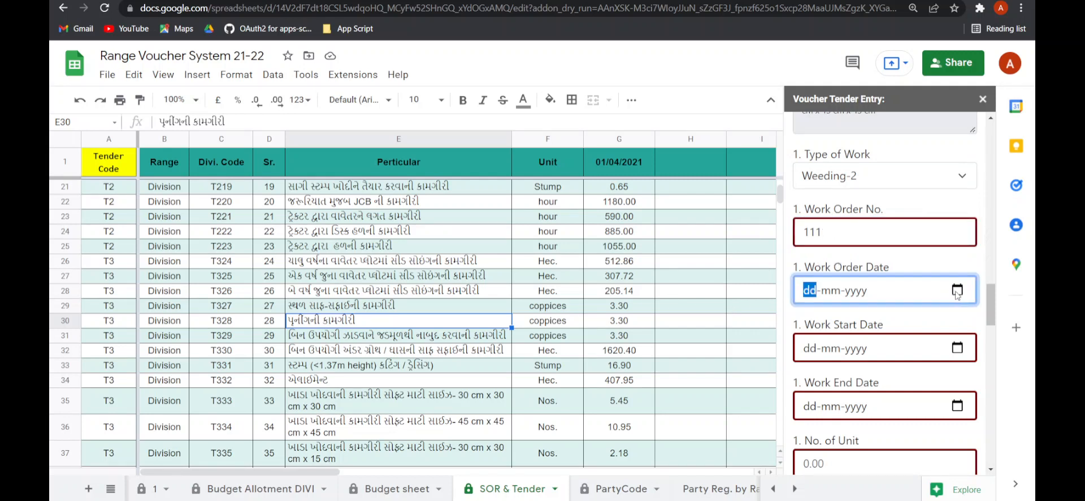
click(956, 290)
click(910, 408)
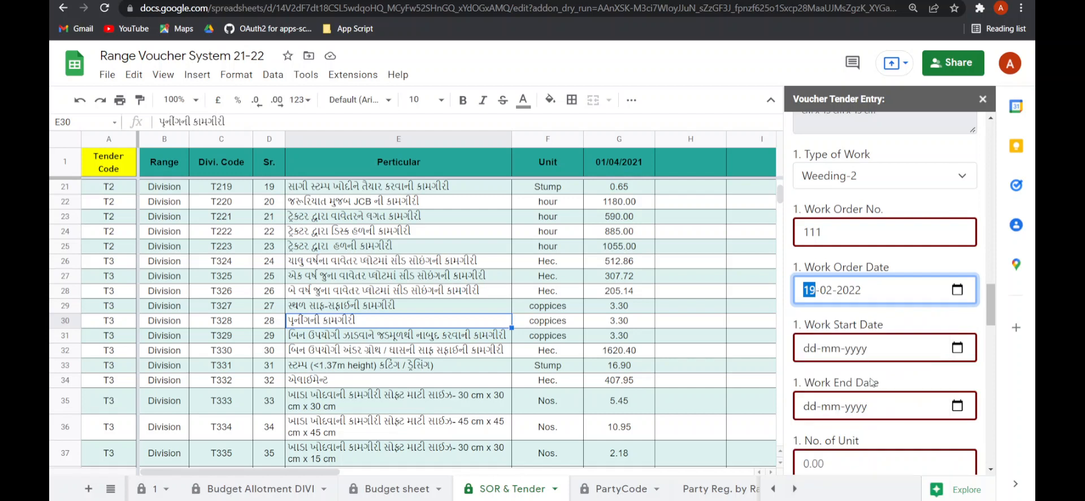
scroll(930, 320, down, 1)
click(959, 289)
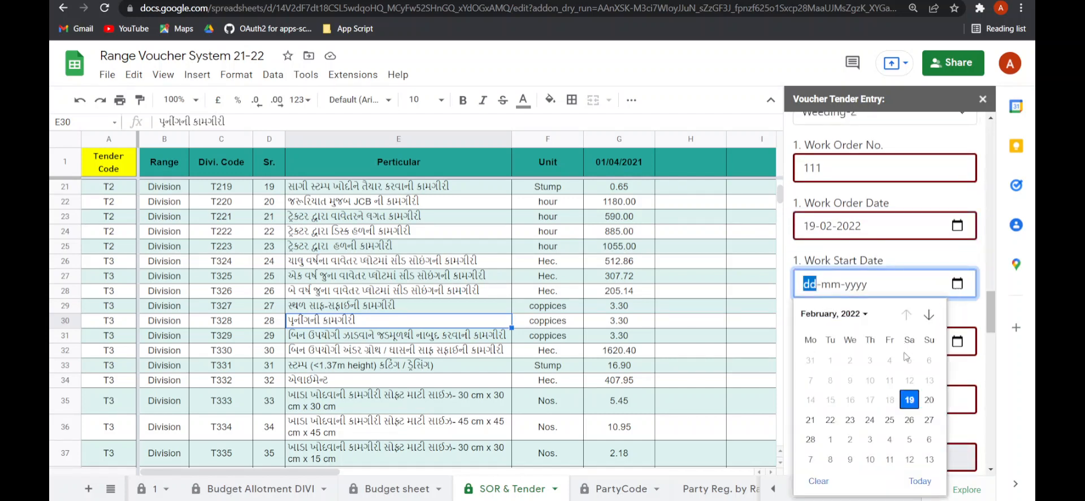
click(927, 401)
- Set the first Work End Date to 23-02-2022
click(957, 341)
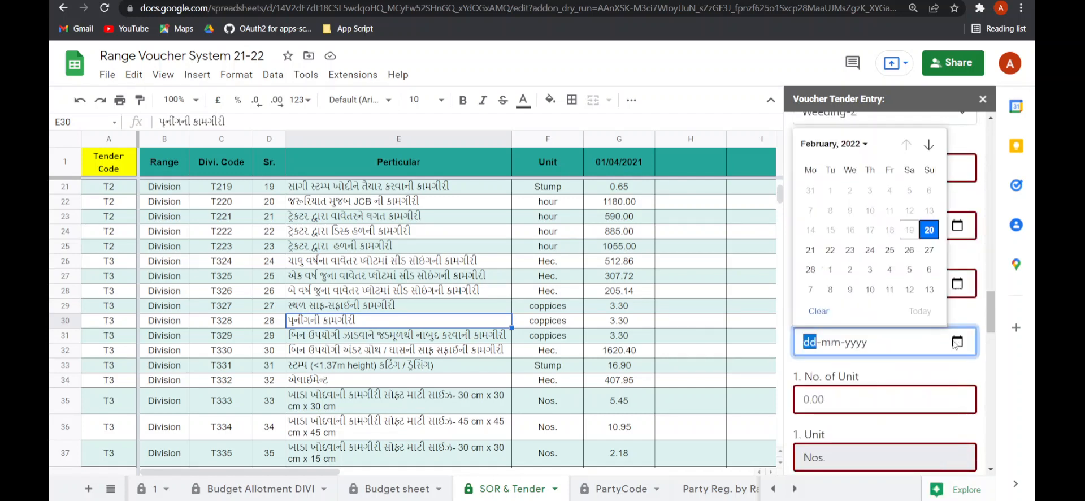
scroll(853, 253, down, 1)
click(957, 277)
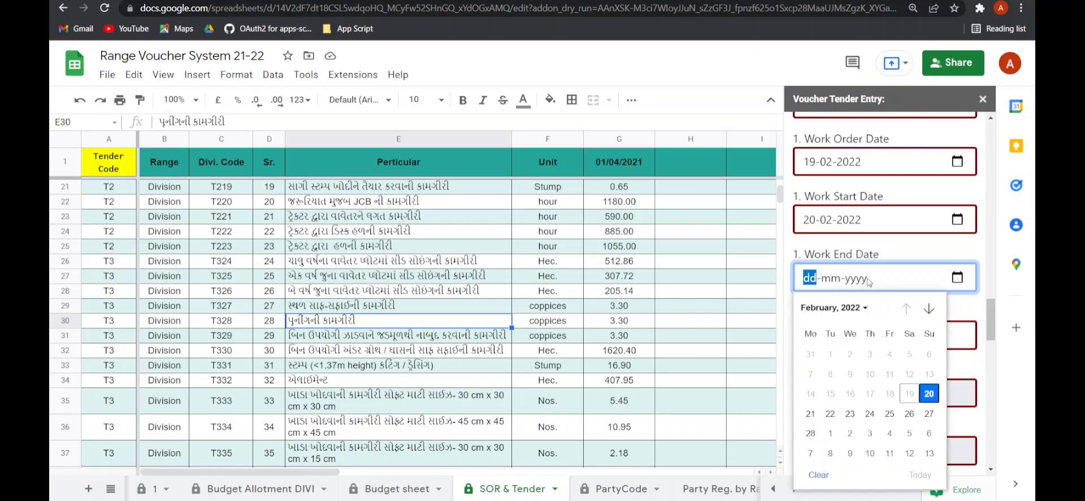
click(850, 413)
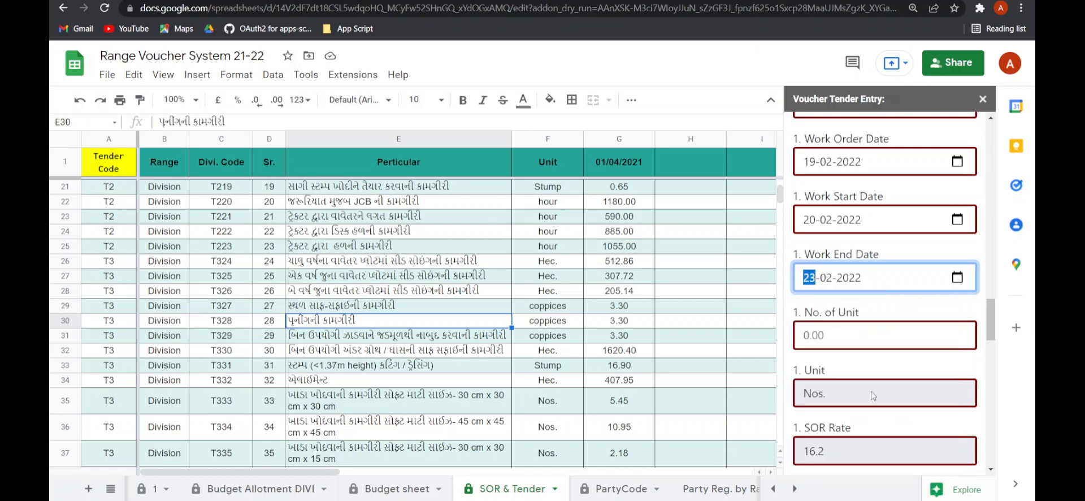
- Set the first No. of Unit to 12
scroll(853, 339, down, 1)
click(831, 270)
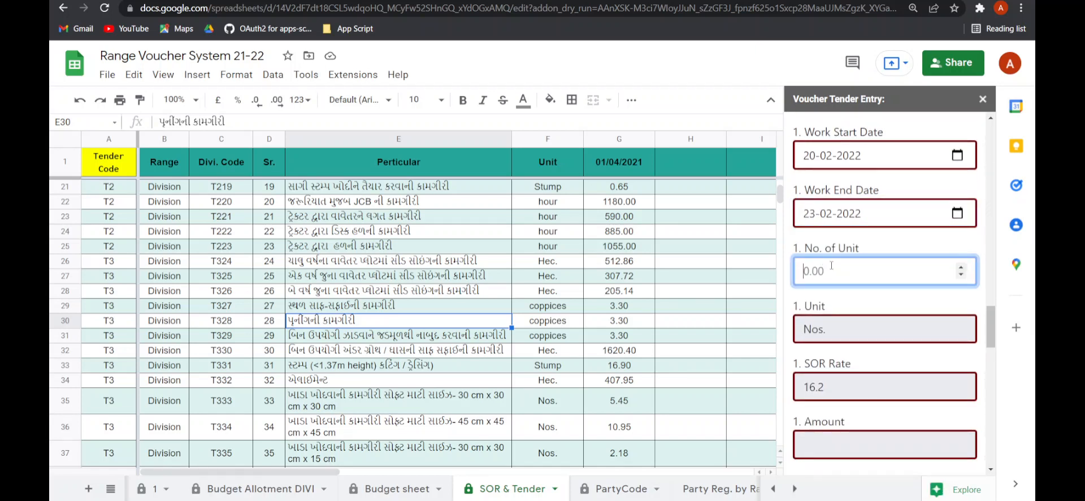
scroll(851, 385, down, 1)
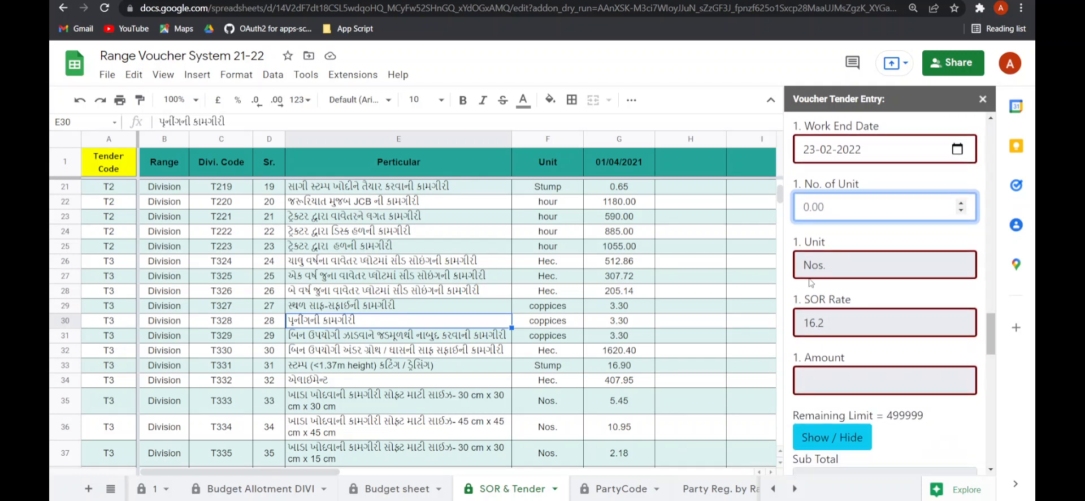
scroll(850, 212, up, 5)
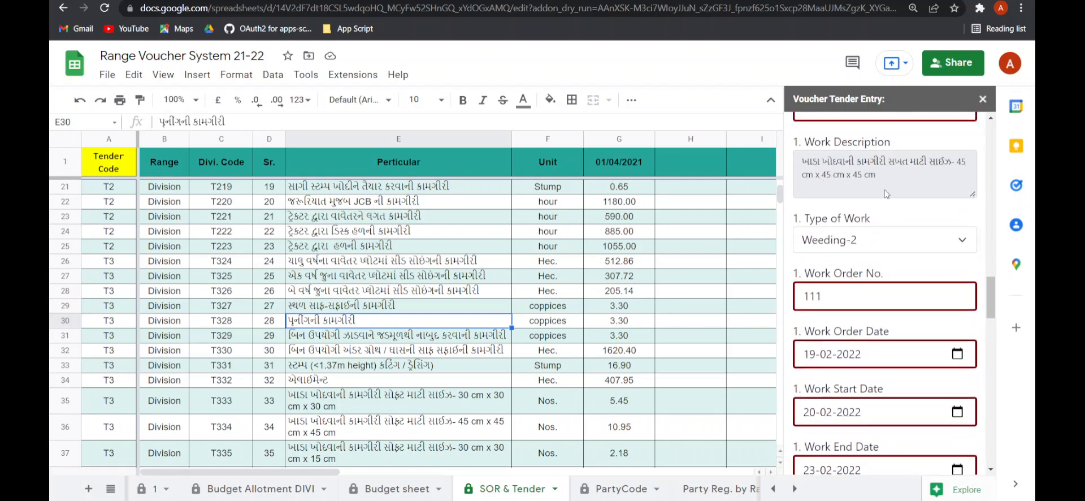
scroll(882, 214, down, 7)
scroll(870, 237, up, 2)
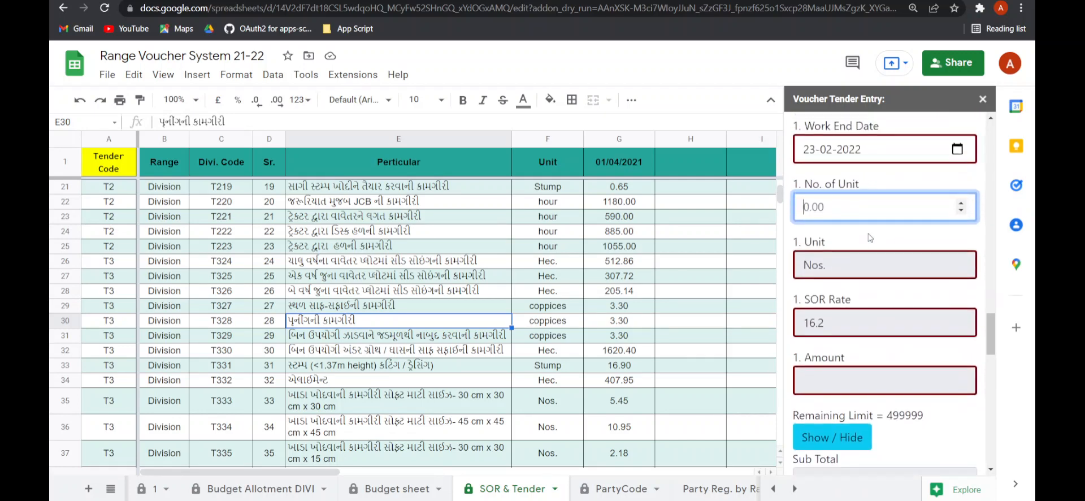
text(12)
click(847, 236)
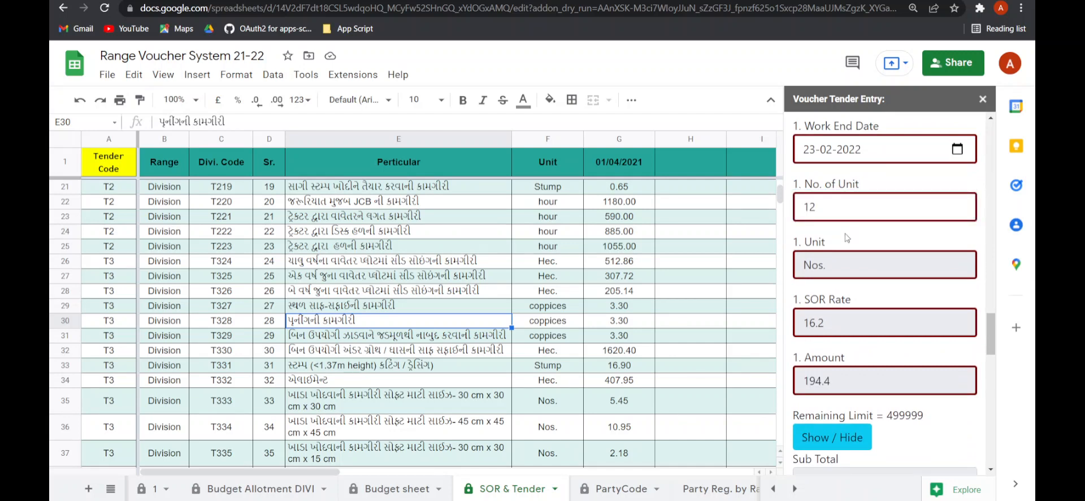
- Enter the remark "Adding demo entry for the video" in Remarks by RFO
scroll(836, 373, down, 2)
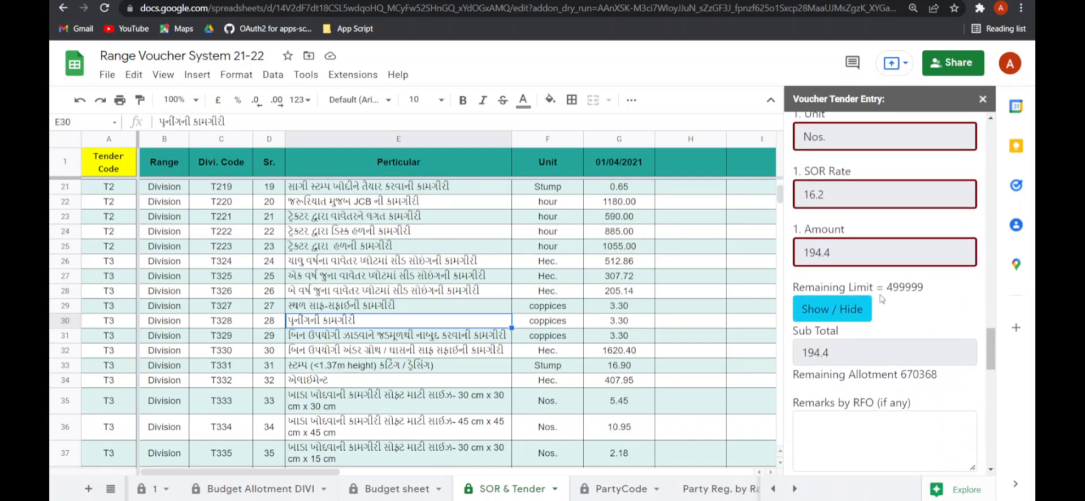
scroll(849, 340, down, 1)
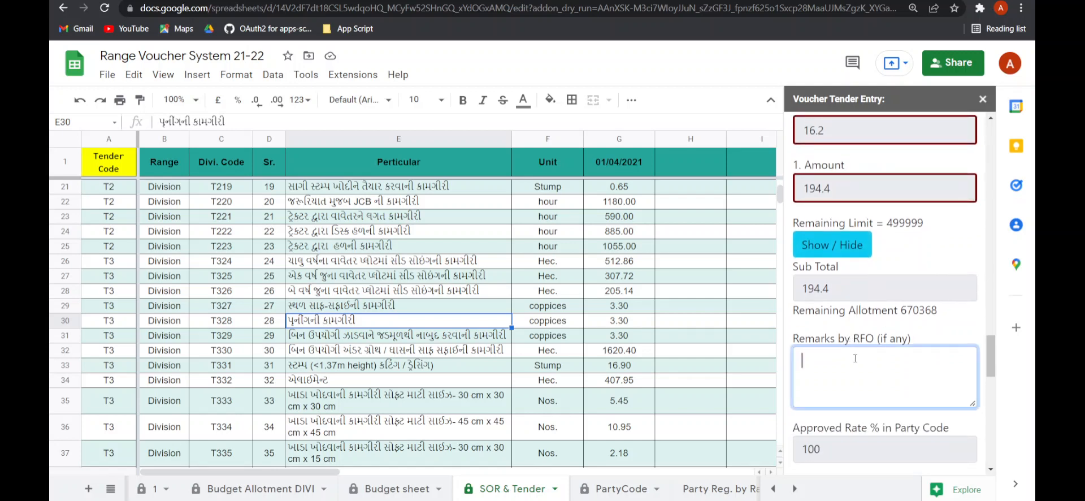
text(Add)
key(BackSpace)
key(BackSpace)
text(ding demo entry for t)
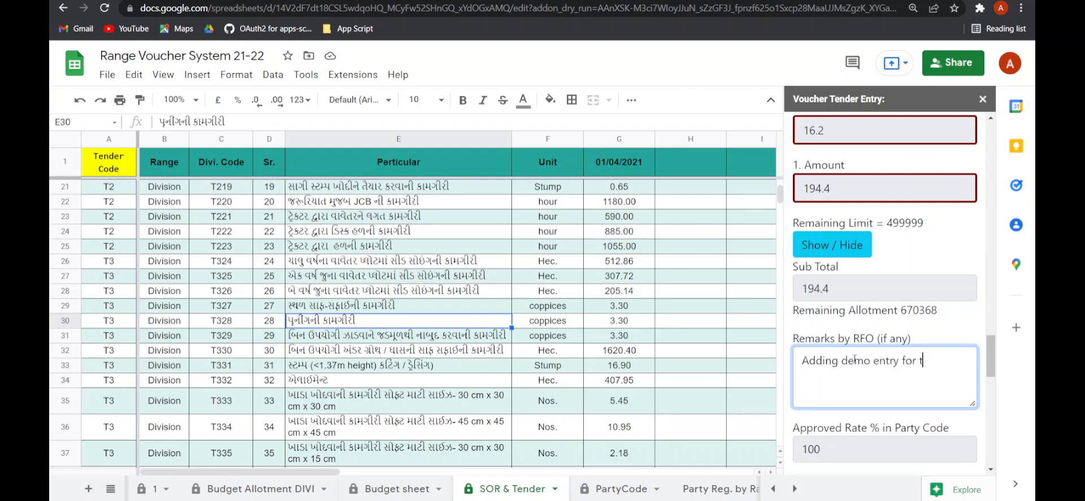
text(he video)
- Expand the second work item section of the voucher form
scroll(854, 360, down, 3)
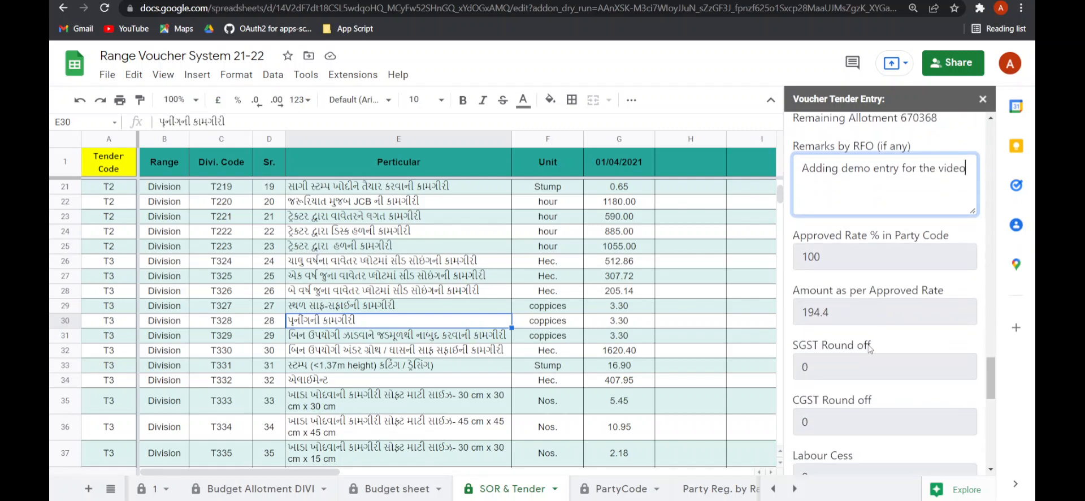
scroll(868, 348, down, 6)
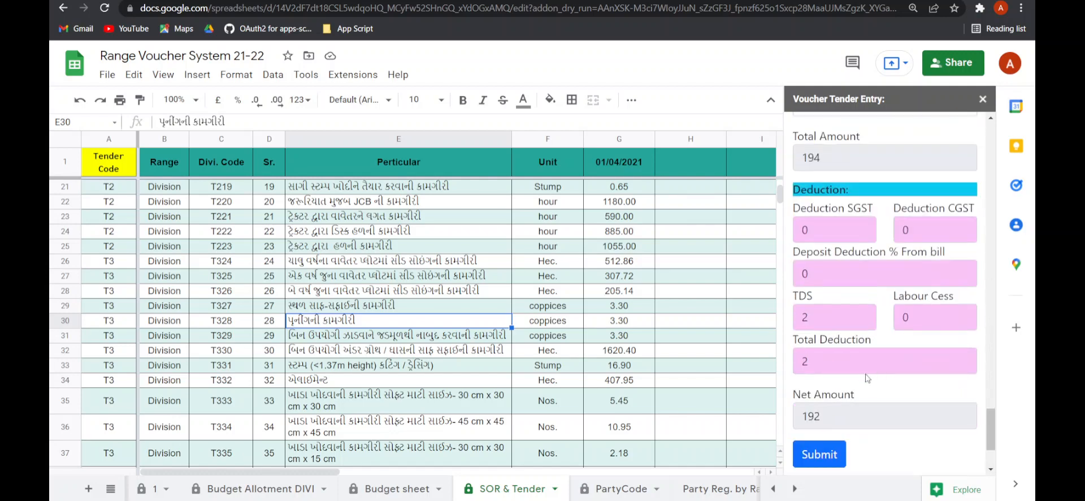
scroll(867, 377, up, 10)
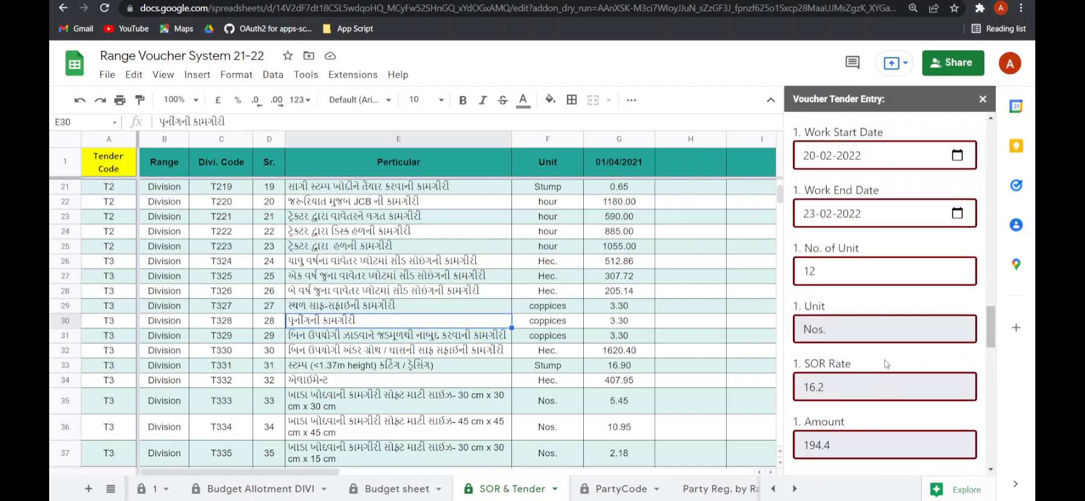
scroll(886, 309, up, 4)
scroll(873, 307, down, 10)
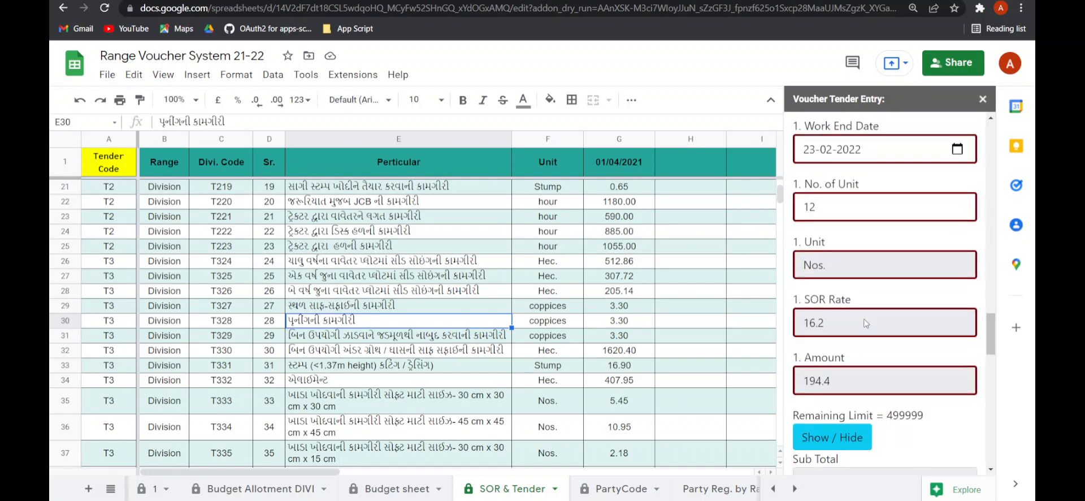
click(842, 250)
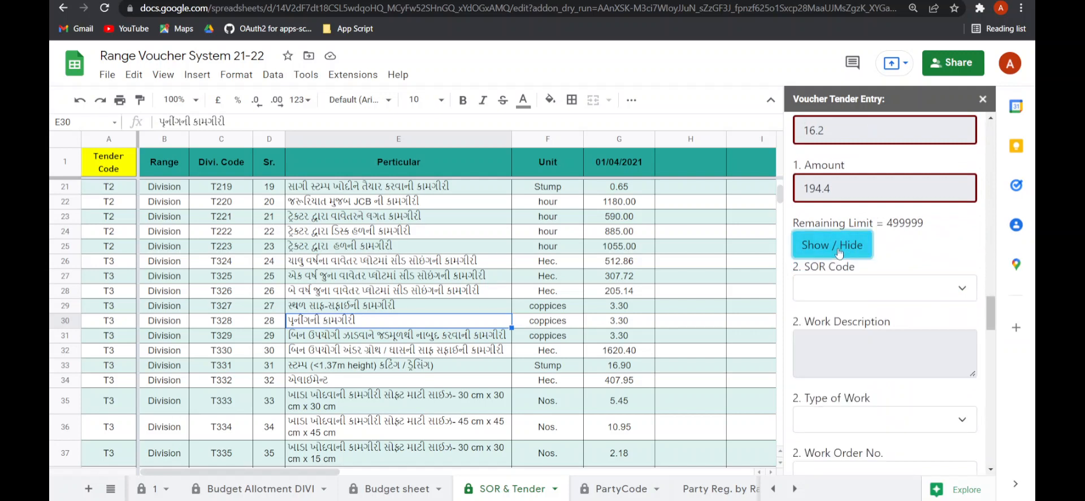
scroll(839, 281, down, 3)
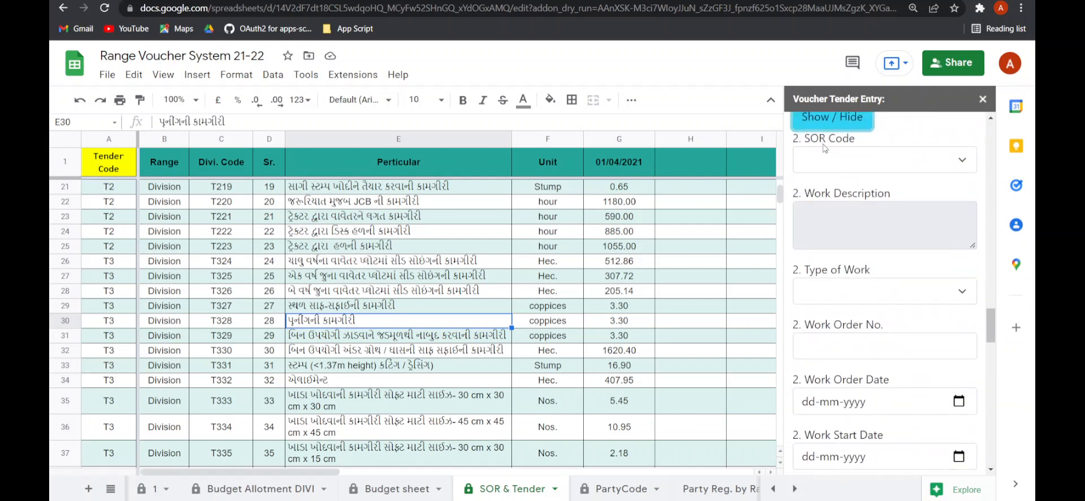
scroll(844, 247, down, 5)
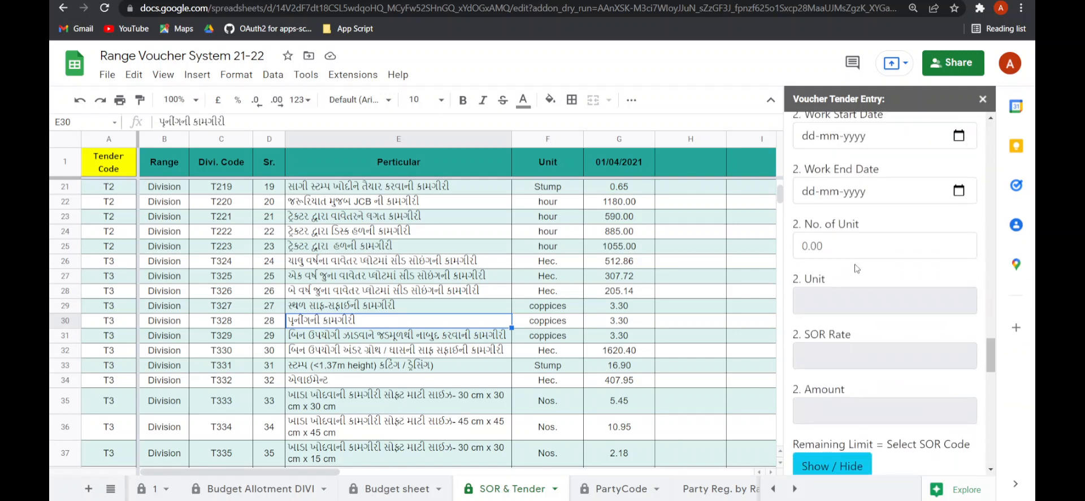
scroll(857, 266, up, 5)
scroll(853, 174, up, 2)
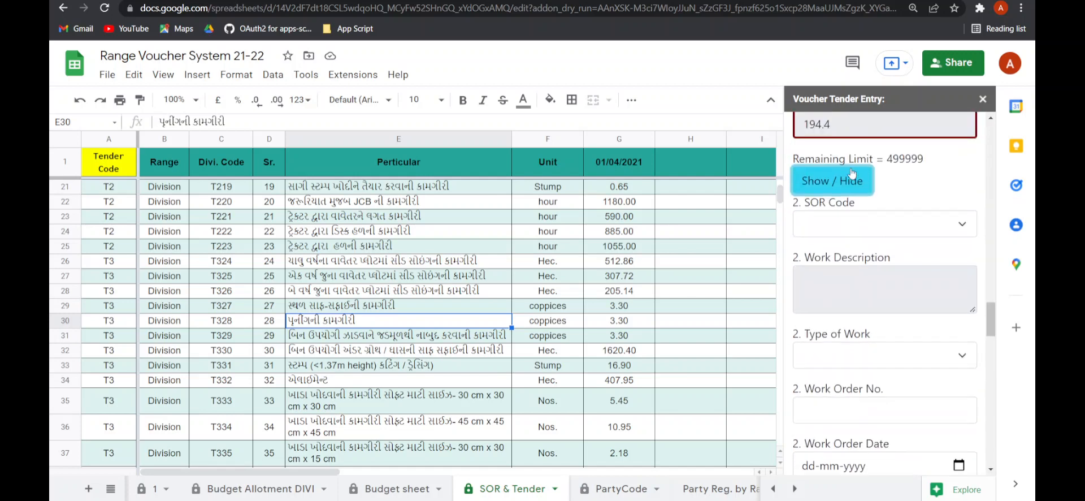
- Set the second SOR Code to T338
click(847, 224)
scroll(847, 223, up, 1)
click(841, 285)
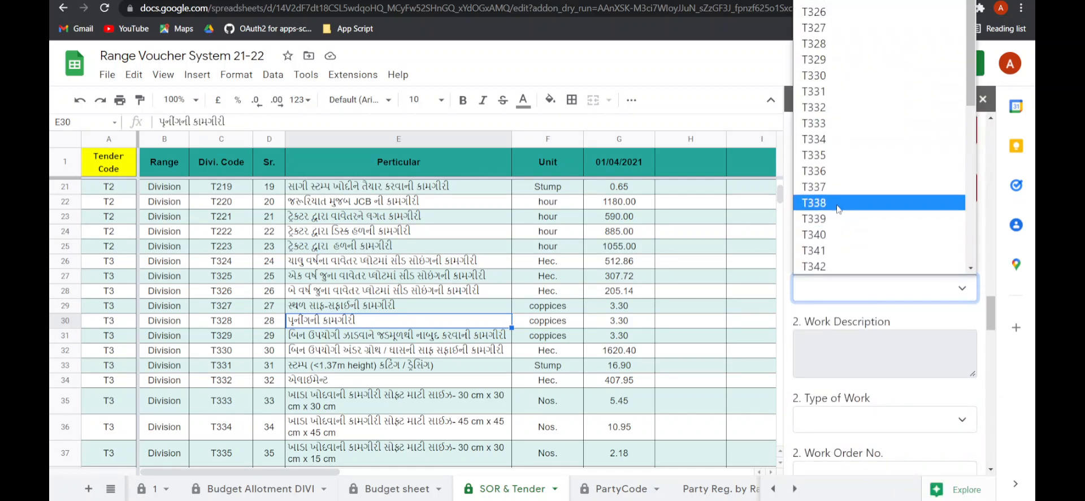
click(838, 203)
- Set the second Type of Work to Plantation
scroll(845, 249, down, 3)
click(846, 230)
click(846, 281)
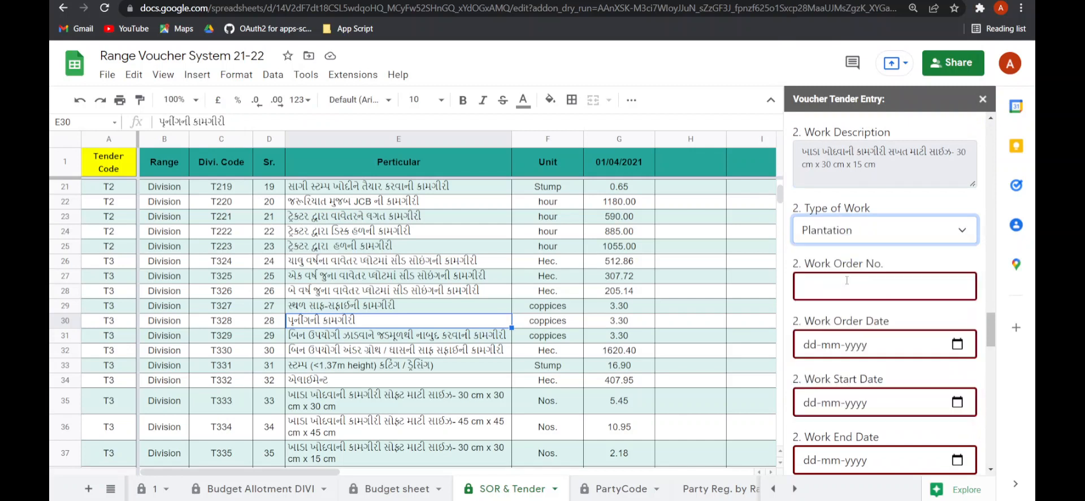
- Set the second Work Order No. to 112
scroll(846, 280, down, 3)
scroll(845, 195, up, 2)
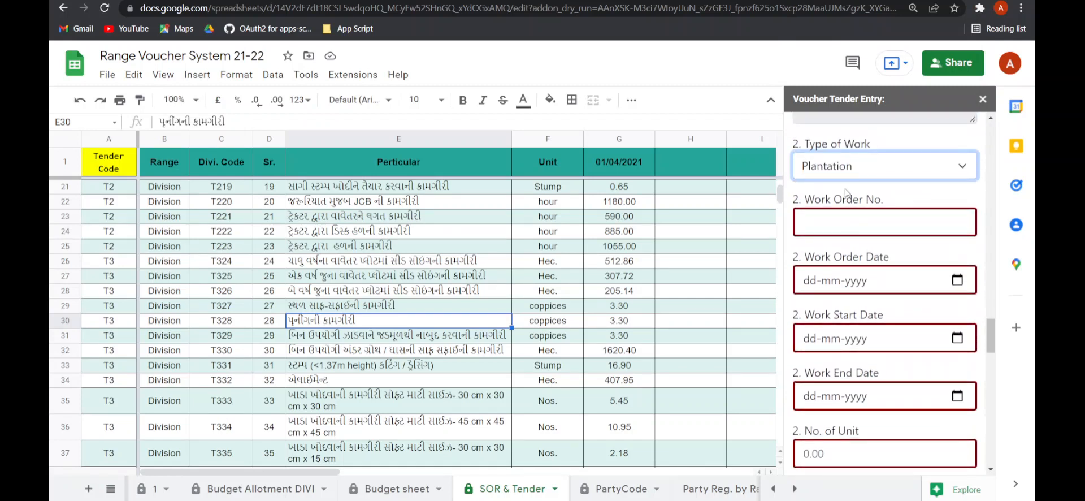
click(836, 230)
text(1)
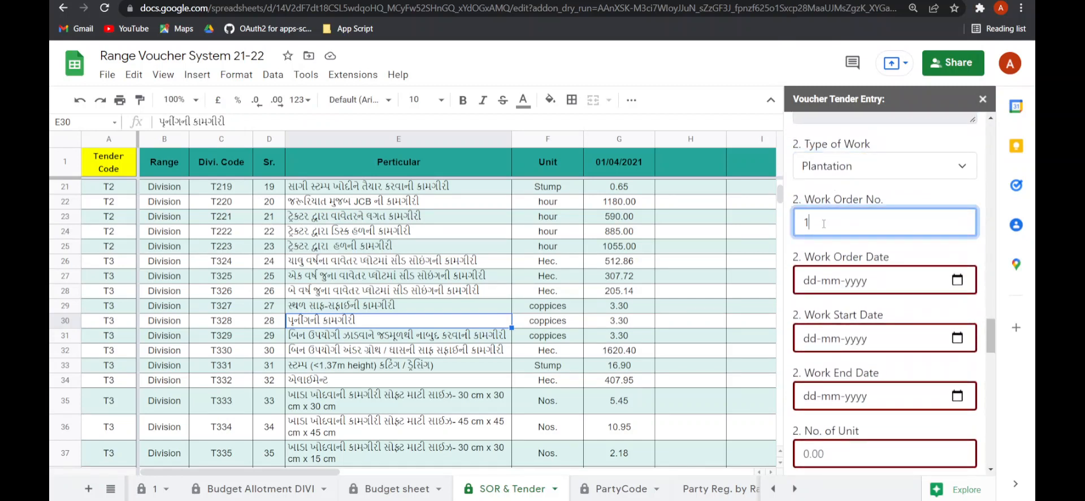
text(12)
key(Tab)
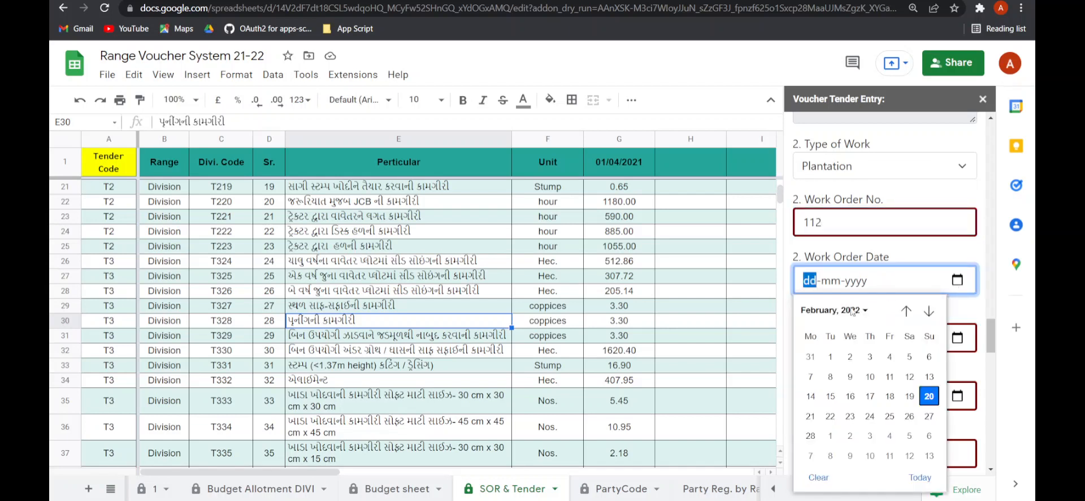
- Set the second Work Order Date to 17-02-2022 and the Work Start Date to 25-02-2022
click(870, 396)
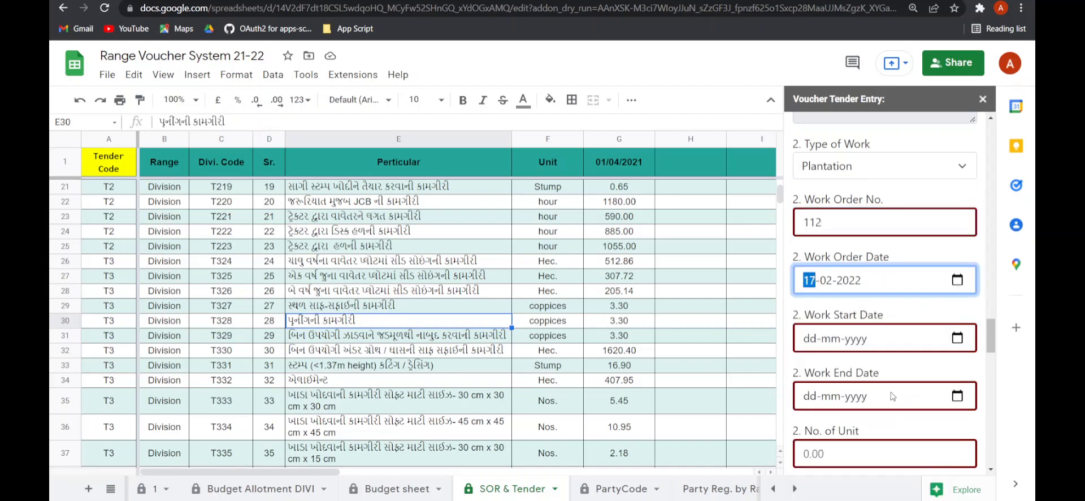
scroll(892, 395, down, 1)
key(Tab)
click(888, 414)
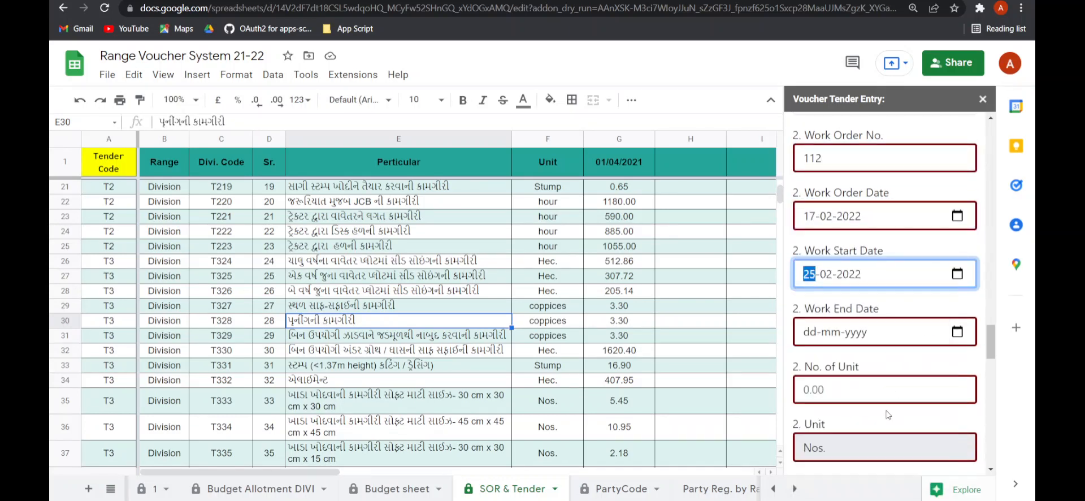
- Set the second Work End Date to 03-03-2022 and its No. of Unit to 12
key(Tab)
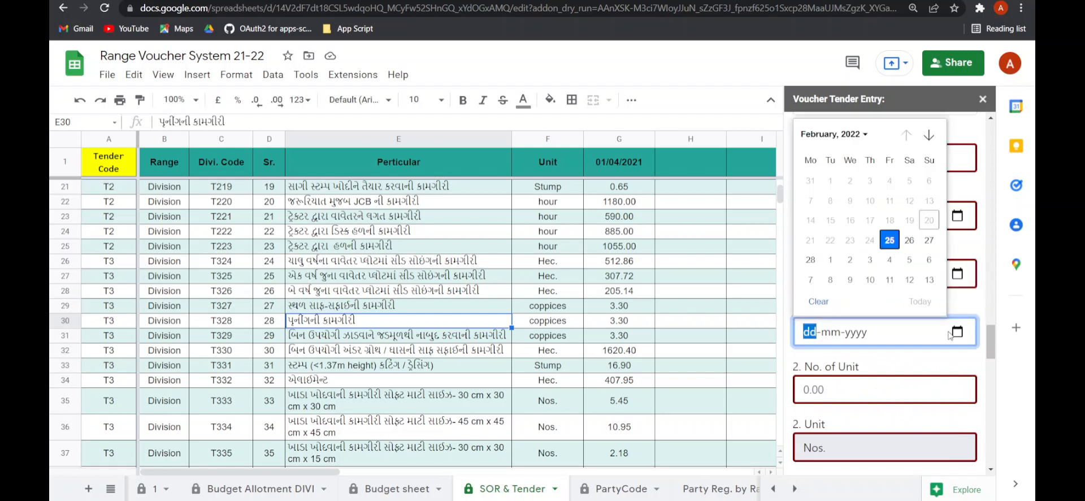
click(868, 261)
scroll(848, 293, down, 2)
click(836, 261)
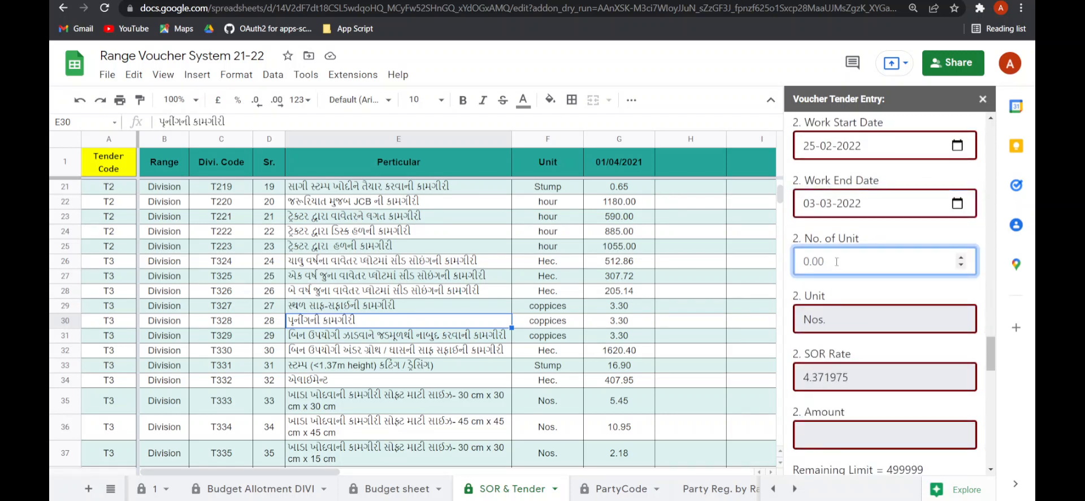
text(12)
key(Tab)
scroll(826, 293, down, 2)
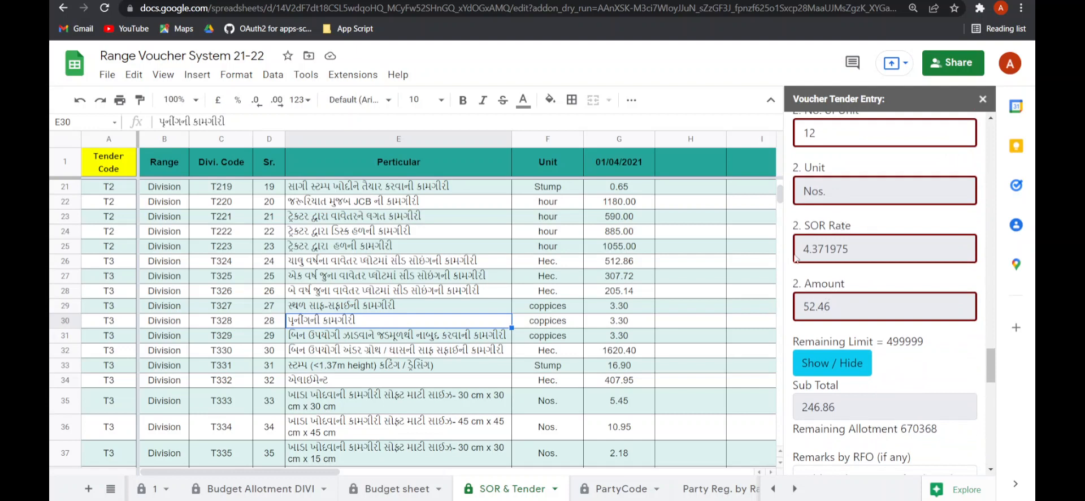
scroll(876, 336, down, 3)
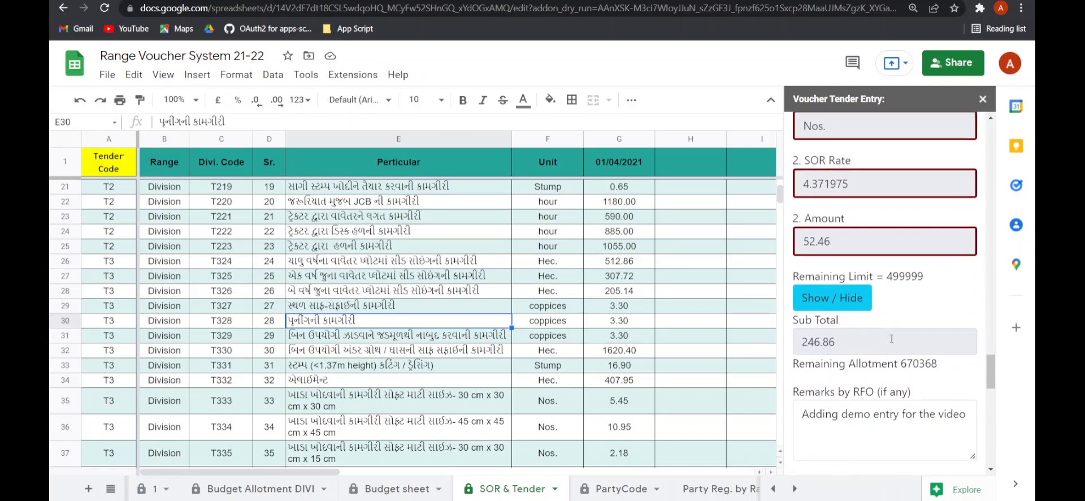
- Submit the completed voucher tender entry form and locate its new row at the bottom of sheet 1
scroll(833, 290, down, 1)
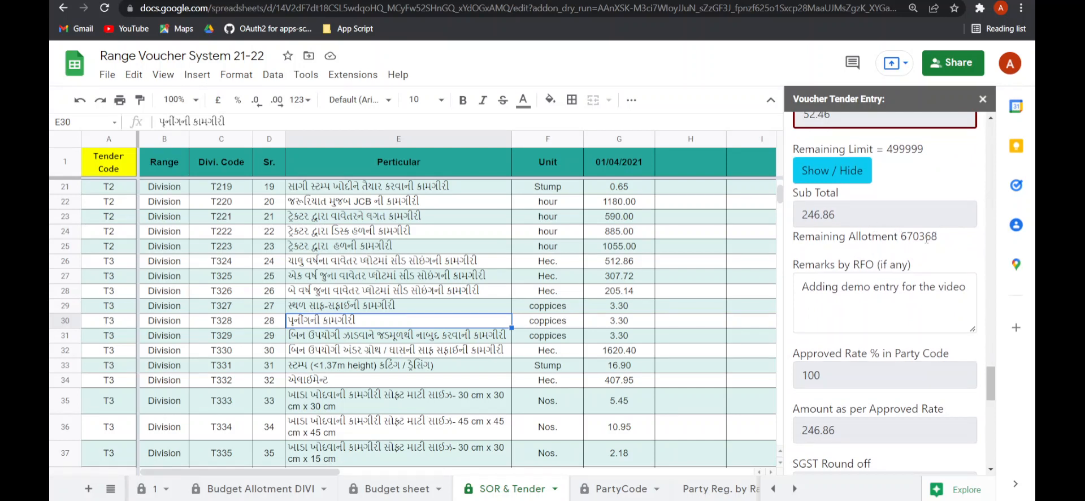
scroll(907, 259, down, 5)
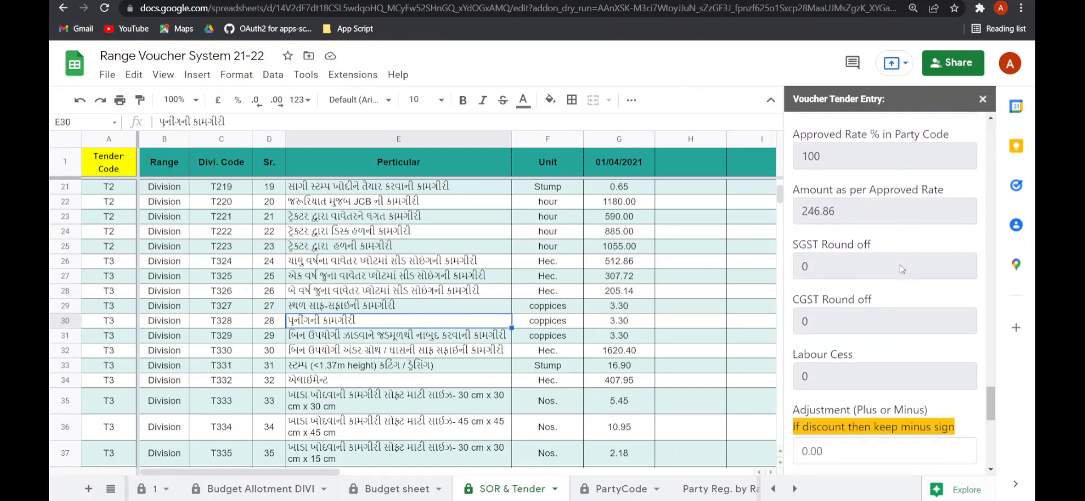
scroll(901, 269, down, 5)
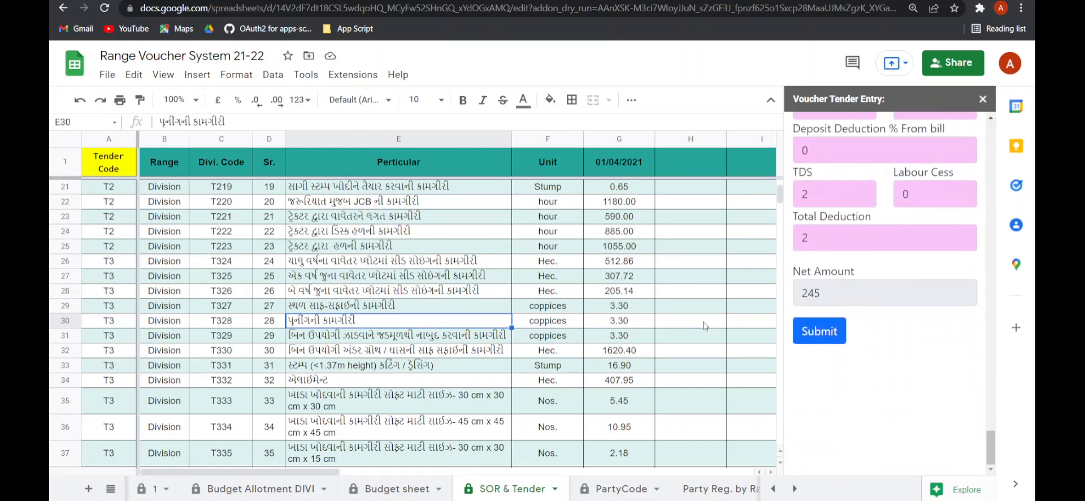
click(151, 495)
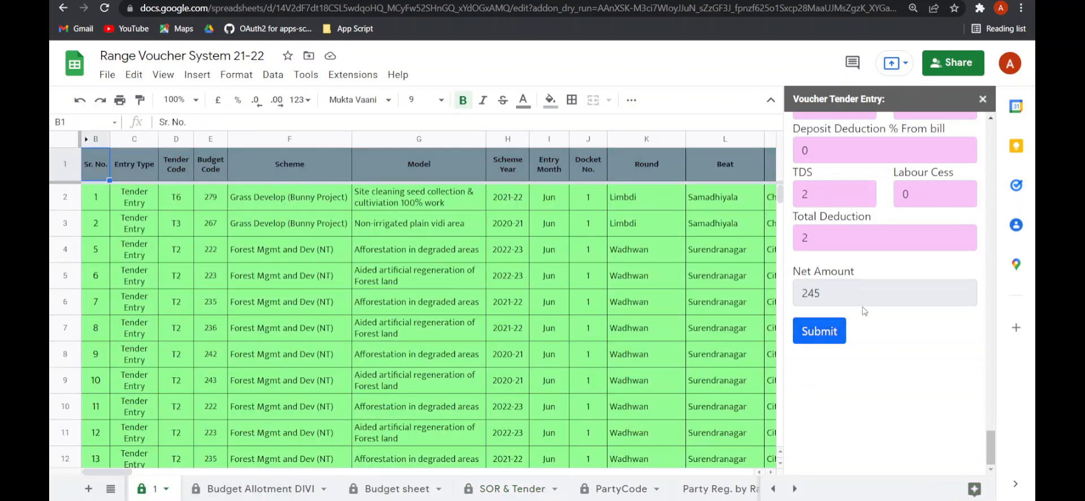
click(101, 273)
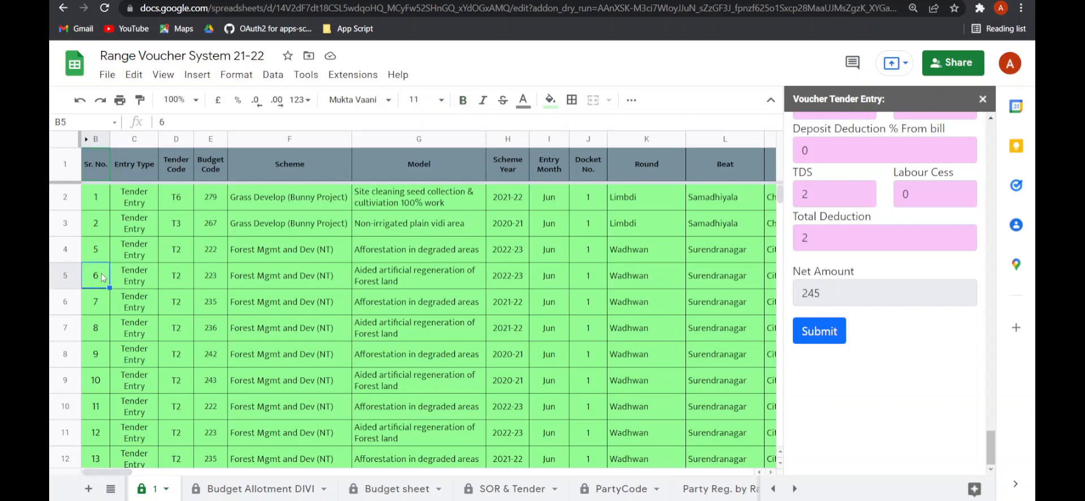
key(ctrl+Down)
scroll(108, 283, down, 3)
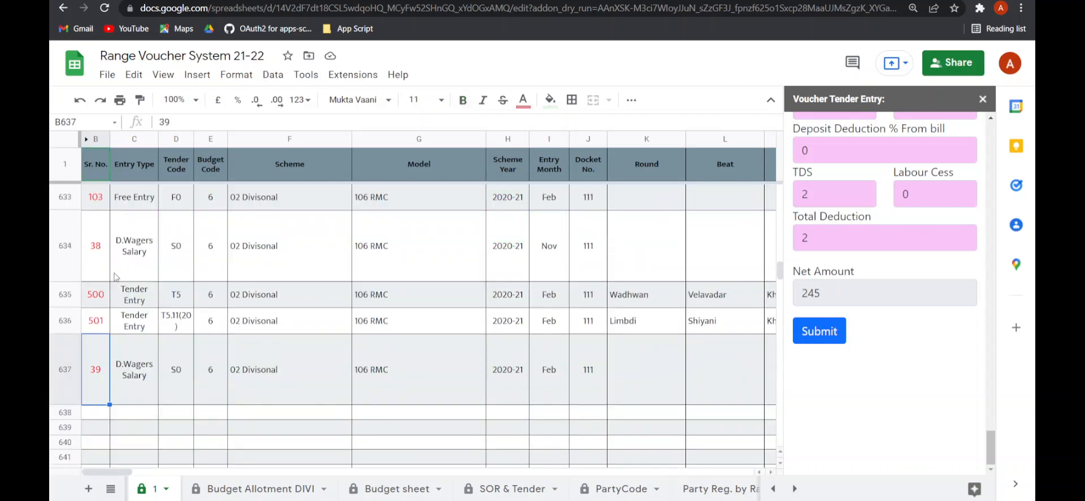
click(98, 318)
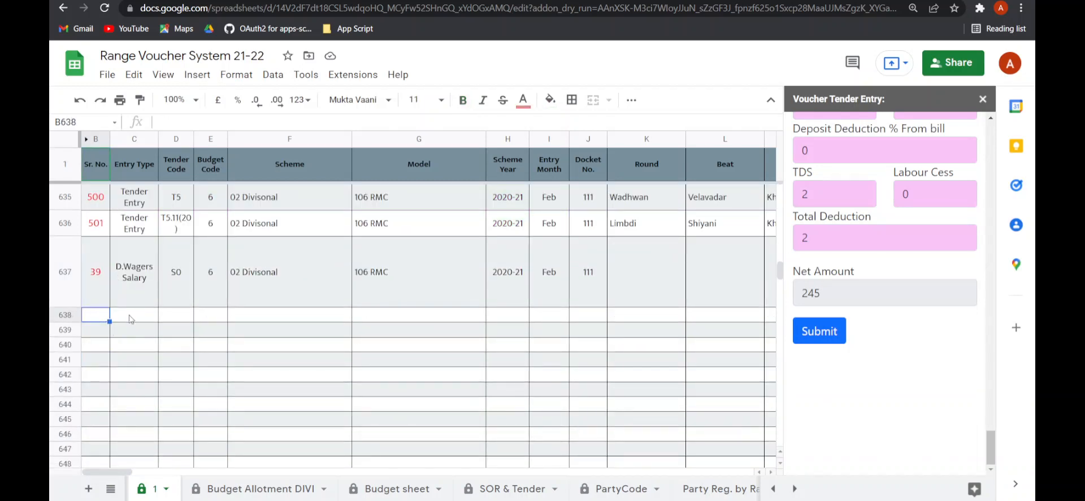
click(64, 314)
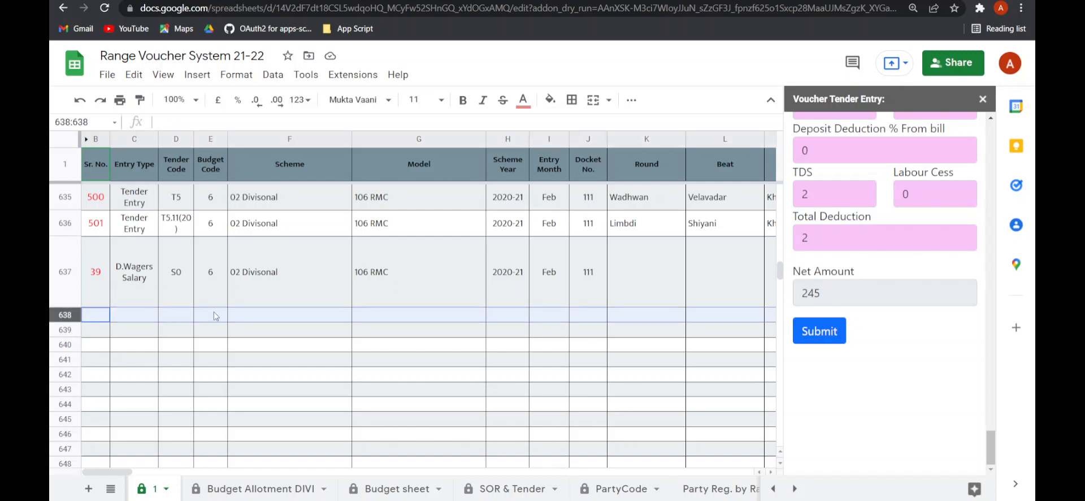
click(819, 334)
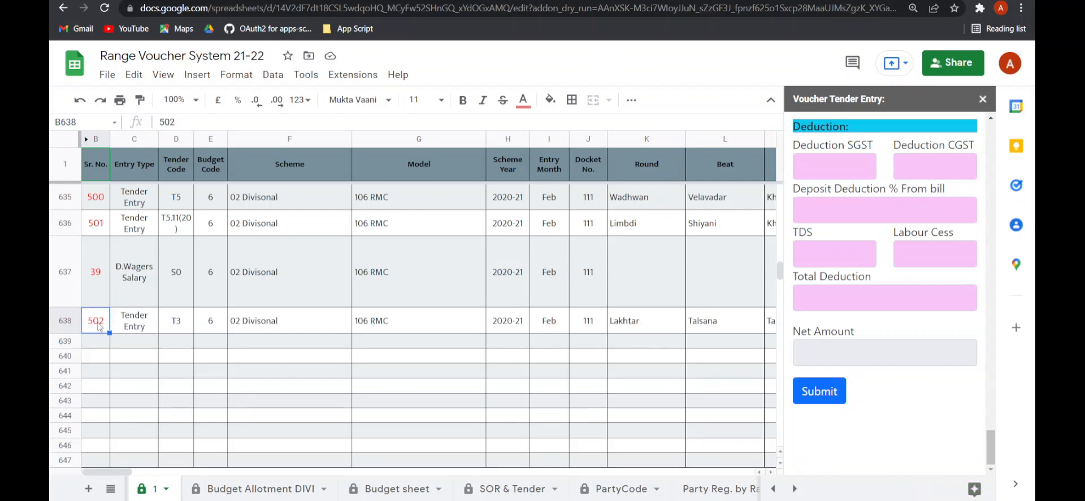
- Review the new row 638's values across all columns of sheet 1
key(Right)
key(Right)
key(Right)
key(Right)
key(Right)
key(Right)
key(Right)
key(Right)
key(Right)
key(Right)
key(Right)
key(Right)
key(Right)
key(Right)
key(Right)
key(Right)
key(Right)
key(Right)
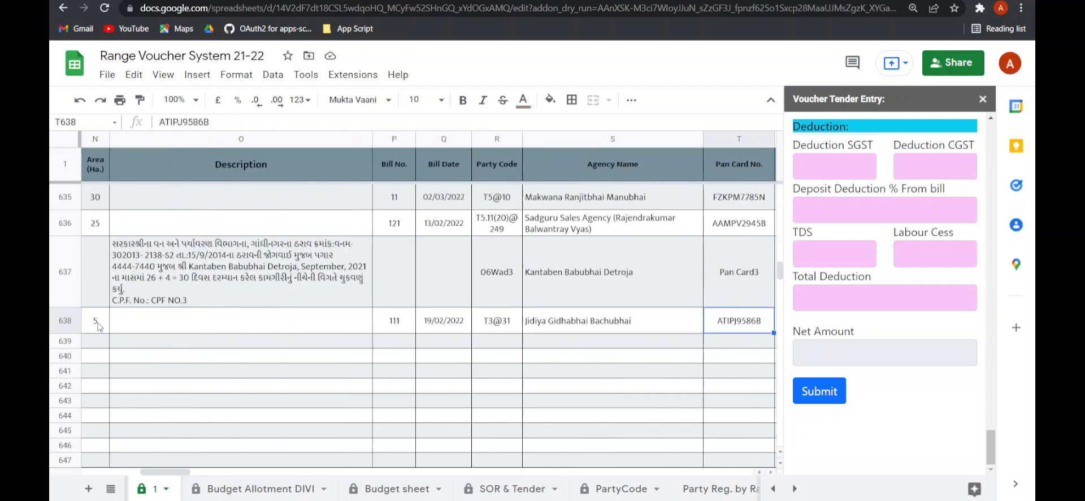
key(Right)
key(Right)
key(Right)
key(Right)
key(Right)
key(Right)
key(Right)
key(Right)
key(Right)
key(Right)
key(Right)
key(Right)
key(Right)
key(Right)
key(Right)
key(Right)
key(Right)
key(Right)
key(Right)
key(Right)
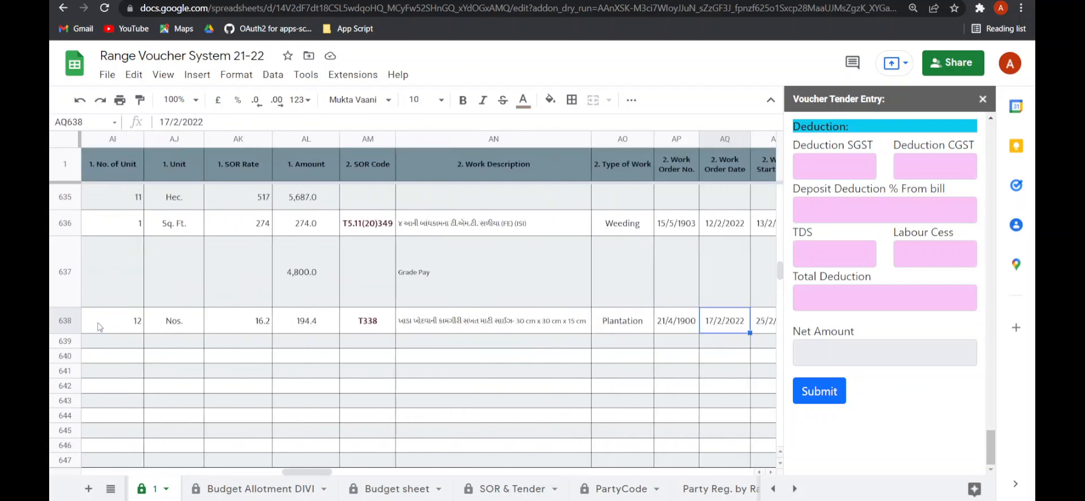
key(Right)
key(Right)
key(Right)
key(Right)
key(Right)
key(Right)
key(Right)
key(Right)
key(Right)
key(Right)
key(Right)
key(Right)
key(Right)
key(Right)
key(Right)
key(Right)
key(Right)
key(Right)
key(Right)
key(Right)
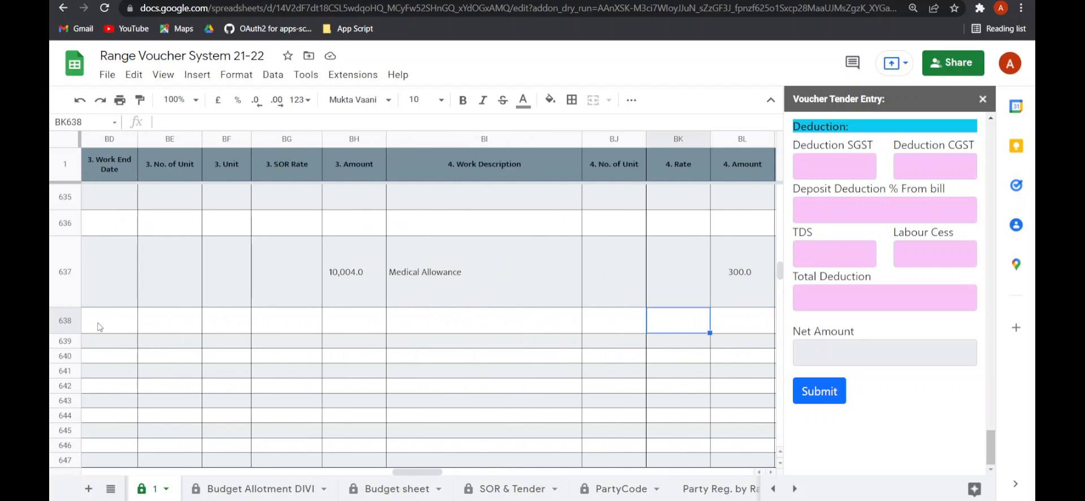
key(Left)
key(Left)
key(Left)
key(Left)
key(Left)
key(Left)
key(Left)
key(Left)
key(Left)
key(Left)
key(Left)
key(Left)
key(Left)
key(Left)
key(Left)
key(Left)
key(Left)
key(Left)
key(Left)
key(Left)
key(Left)
key(Left)
key(Left)
key(Left)
key(Left)
key(Left)
key(Left)
key(Left)
key(Left)
key(Left)
key(Left)
key(Left)
key(Left)
key(Left)
key(Left)
key(Left)
key(Left)
key(Left)
key(Left)
key(Left)
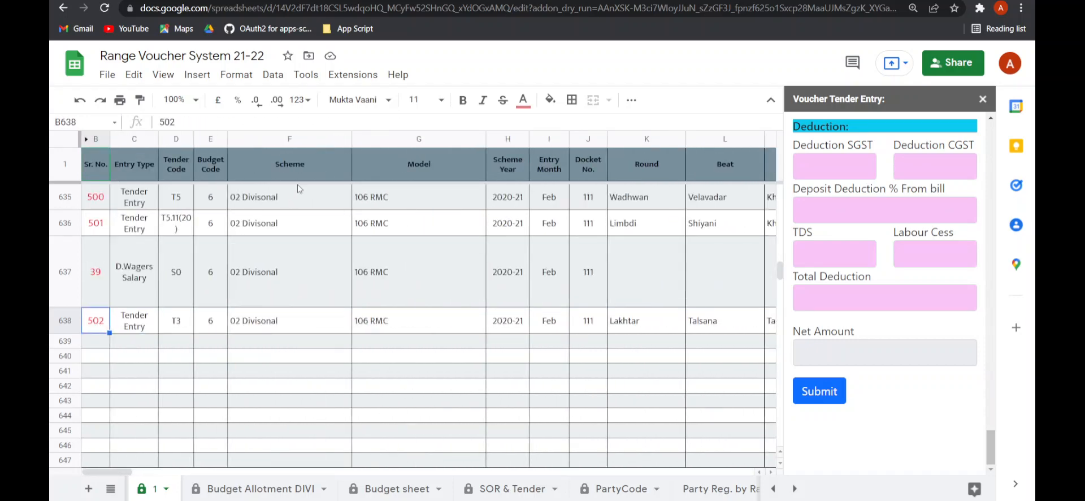
- Open the VEF-1 Edit Voucher Entry form and fetch the data of tender entry Sr. No. 502
click(357, 78)
mouse_move(443, 237)
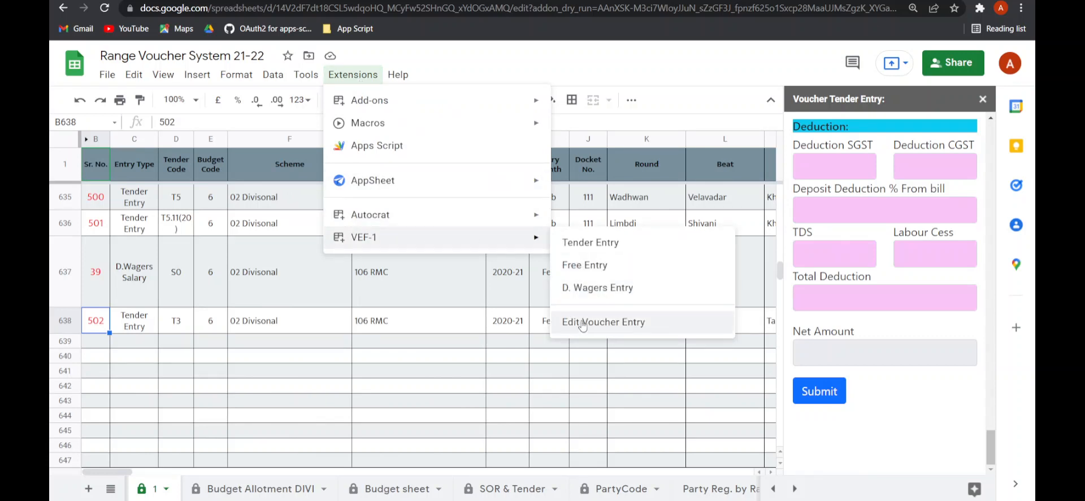
click(582, 323)
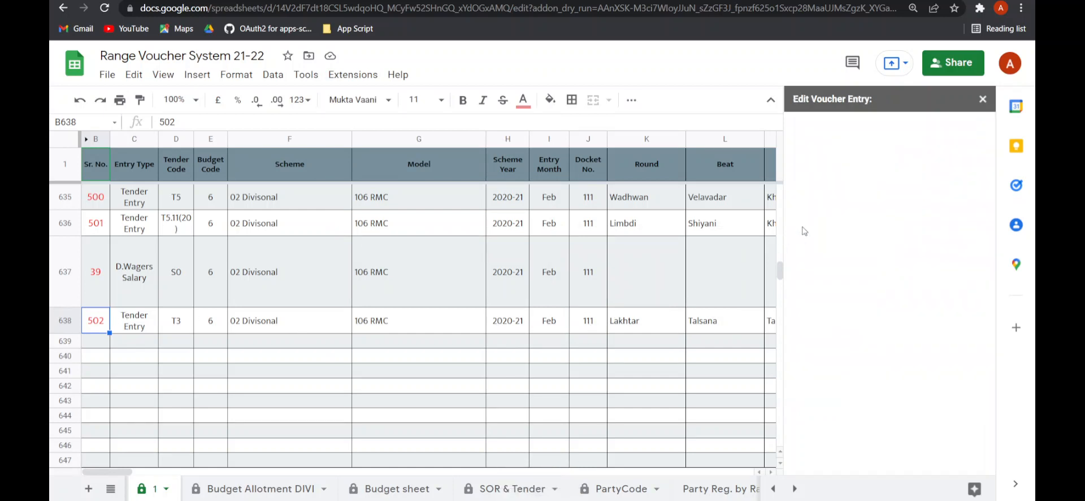
click(827, 156)
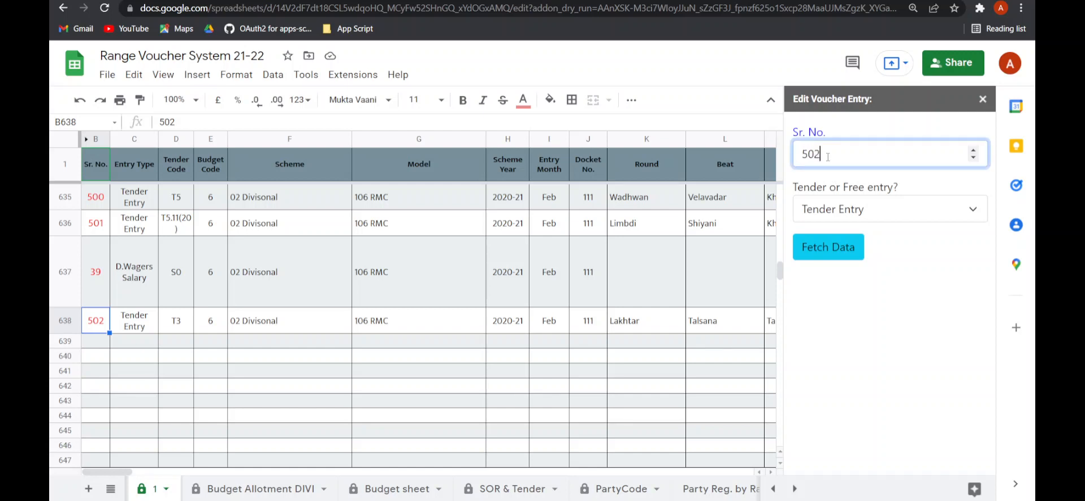
click(949, 214)
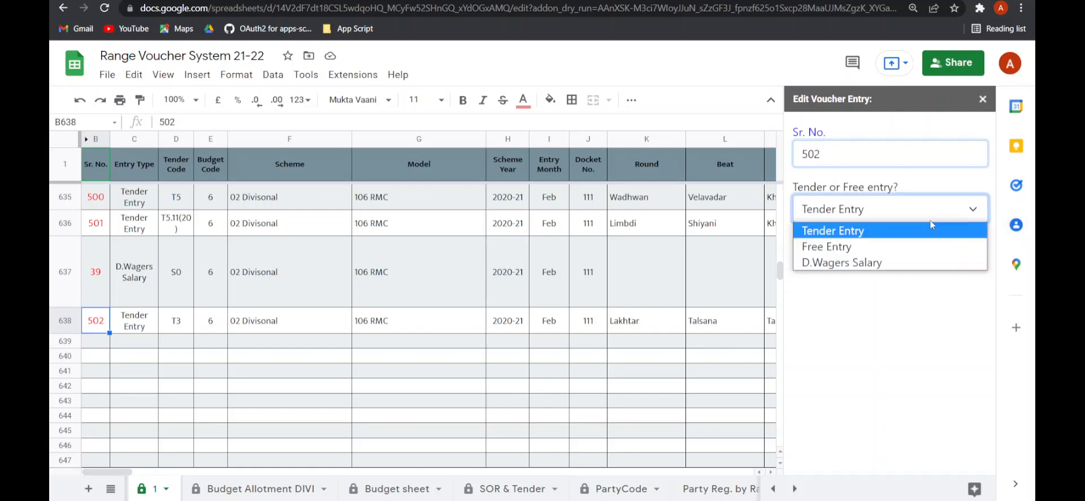
click(848, 228)
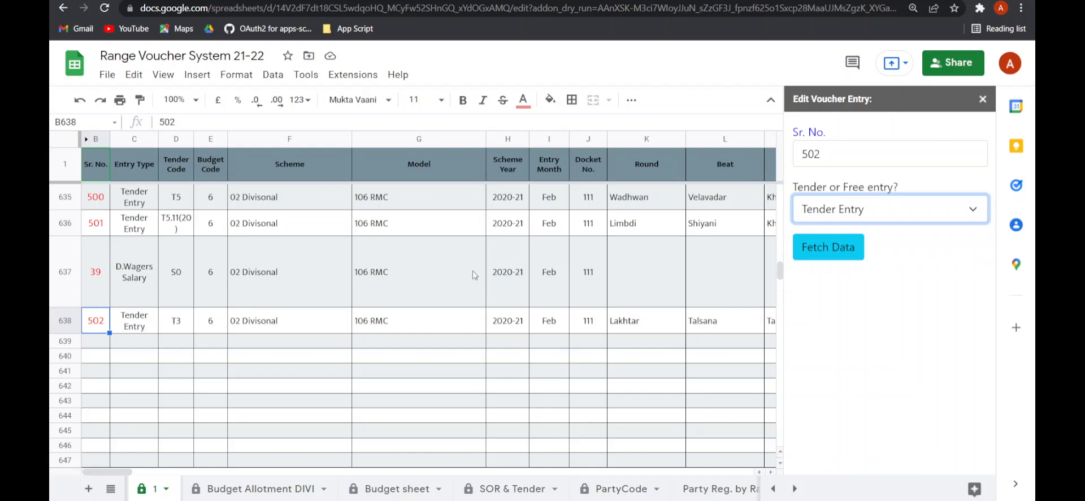
click(802, 250)
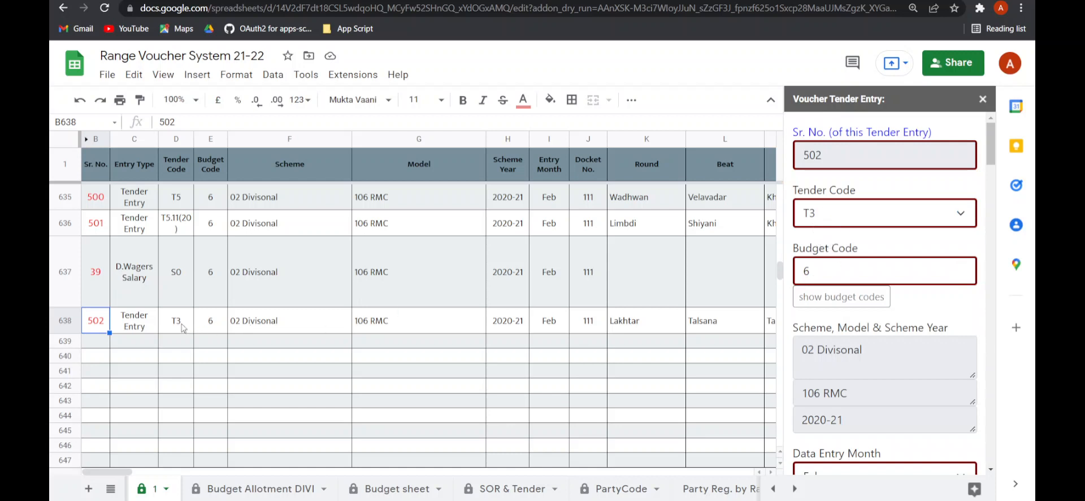
- Set the voucher's Round to Limbdi
click(177, 320)
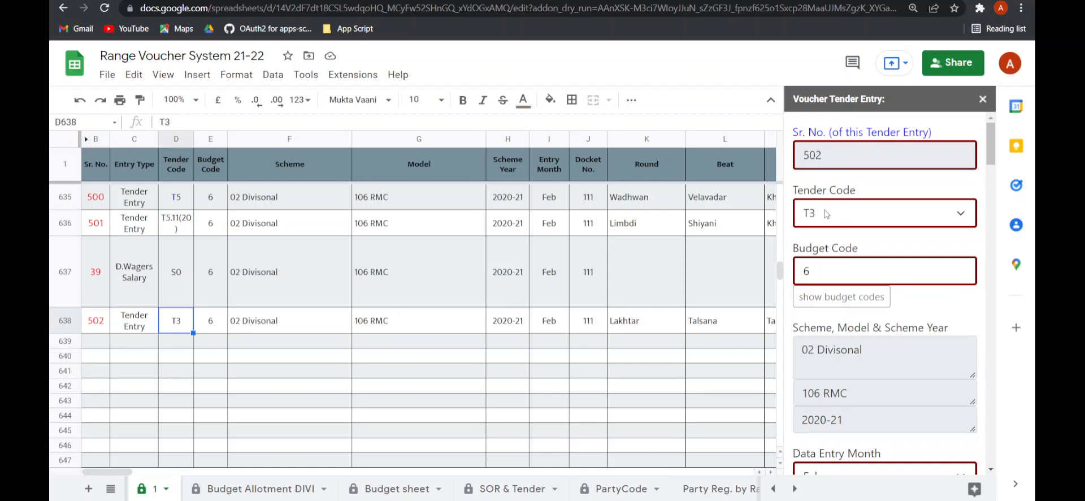
click(214, 326)
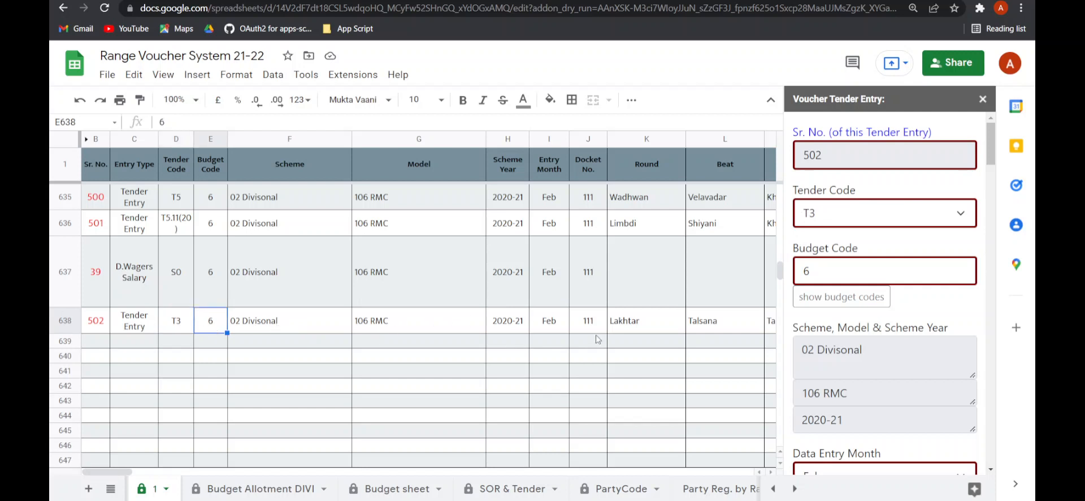
scroll(874, 379, down, 2)
scroll(850, 413, down, 2)
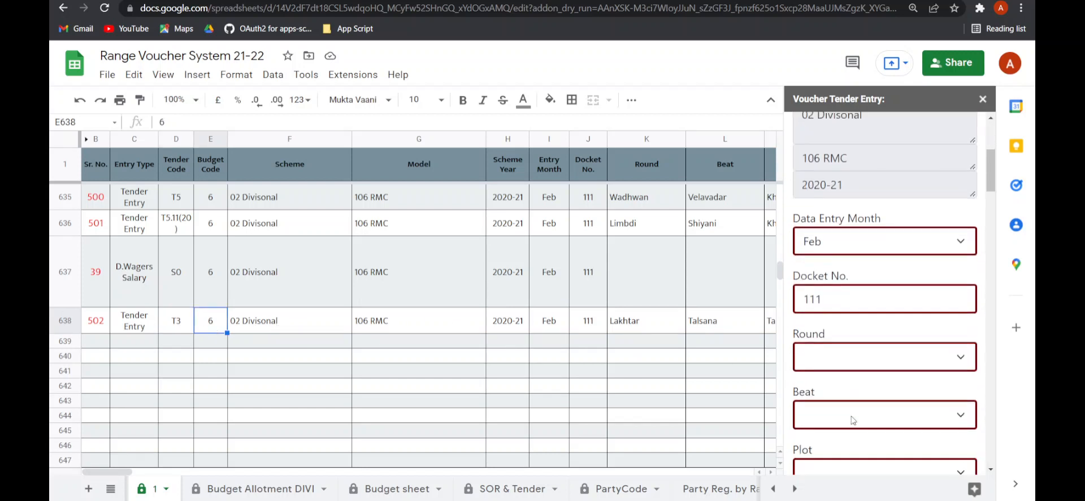
click(832, 342)
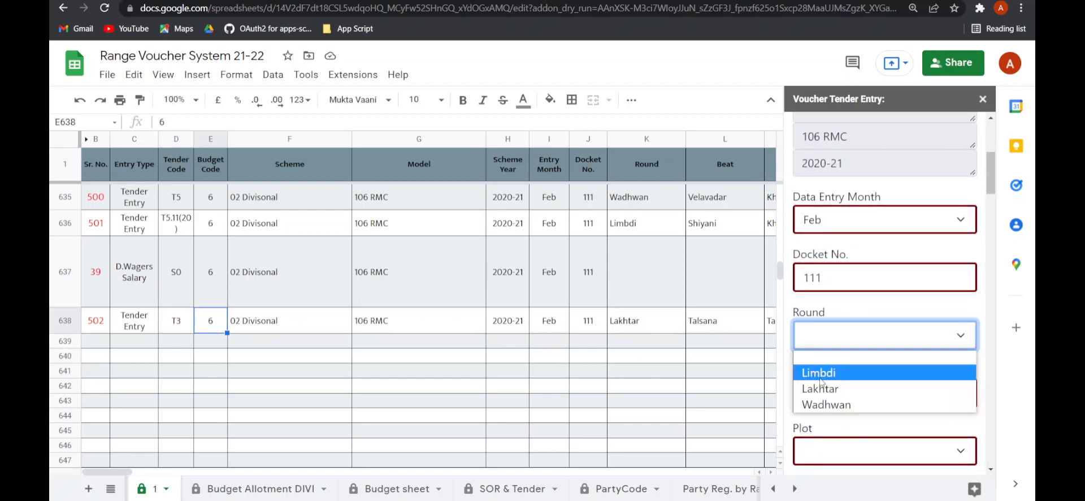
click(826, 368)
- Set the Beat to Samadhiyala and the Plot to Bhensjal-2021-22
scroll(836, 350, down, 2)
click(842, 264)
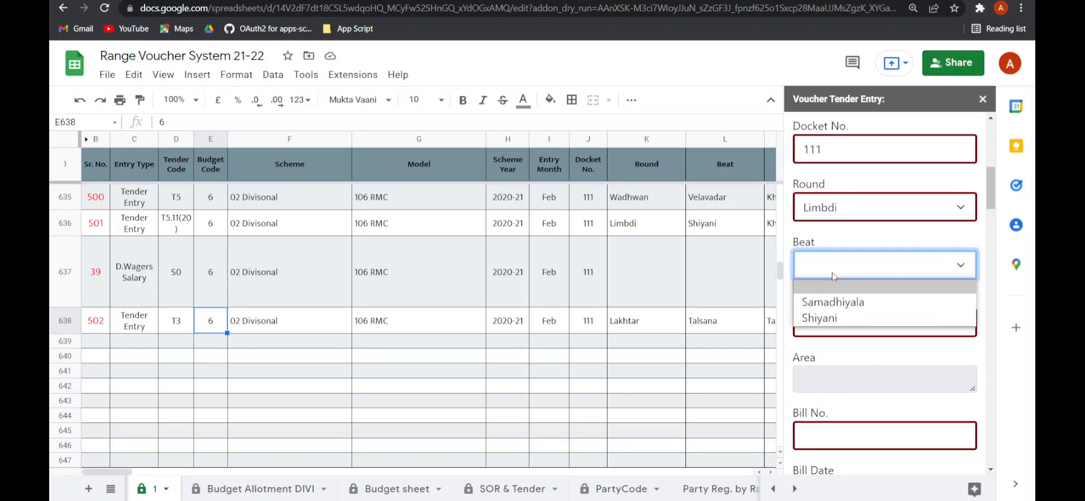
click(833, 302)
click(833, 318)
click(831, 266)
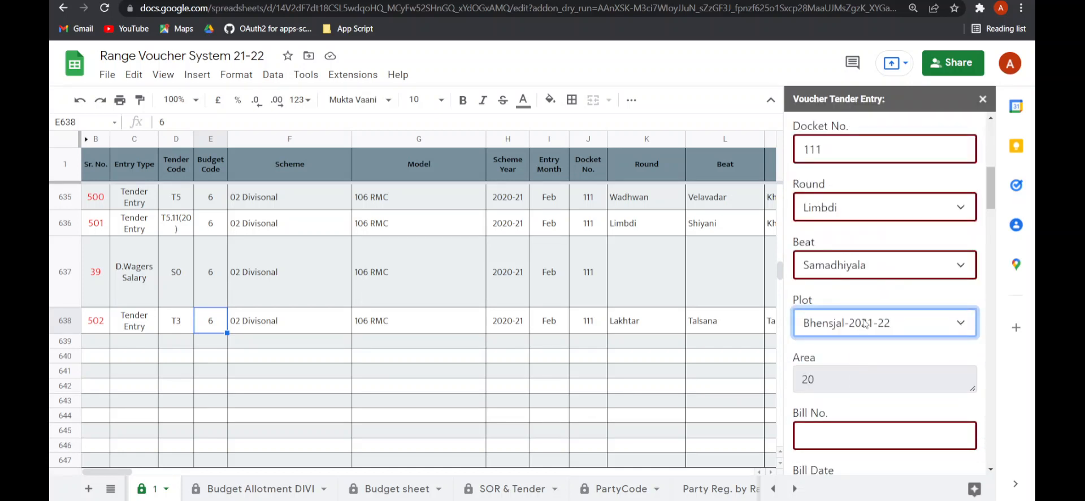
- Set the Bill No. to 11
scroll(868, 335, down, 2)
click(830, 300)
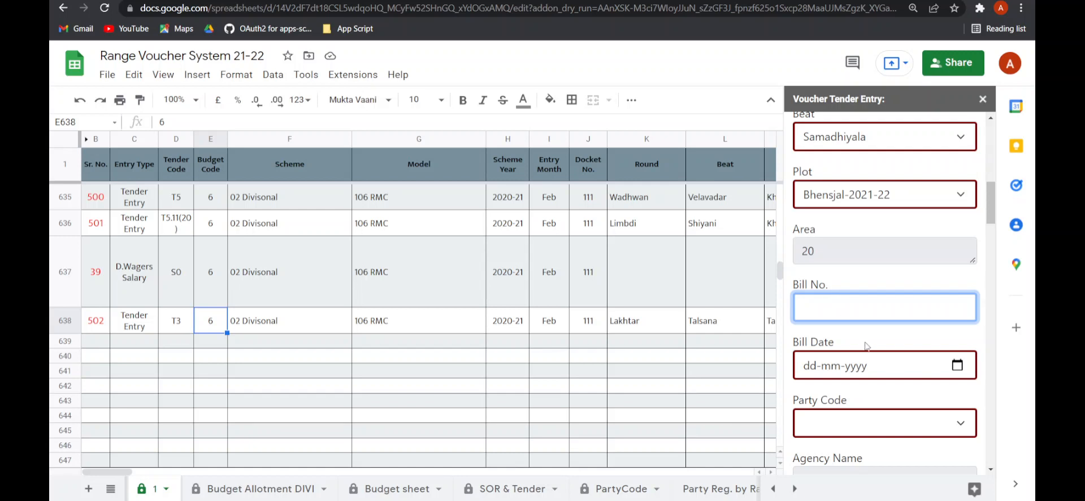
text(11)
scroll(870, 350, down, 7)
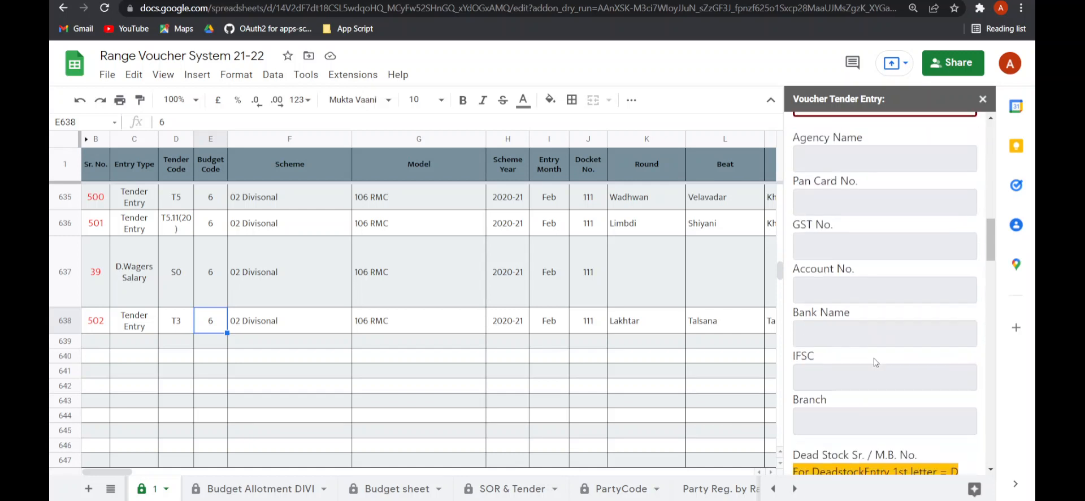
scroll(874, 361, up, 6)
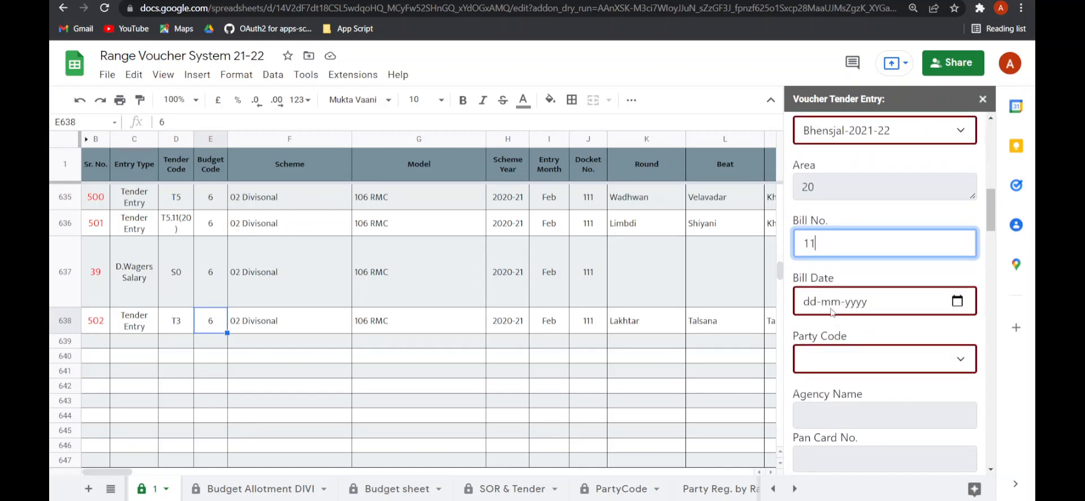
- Set the Bill Date to 22-02-2022 and choose a Party Code
click(955, 301)
click(830, 224)
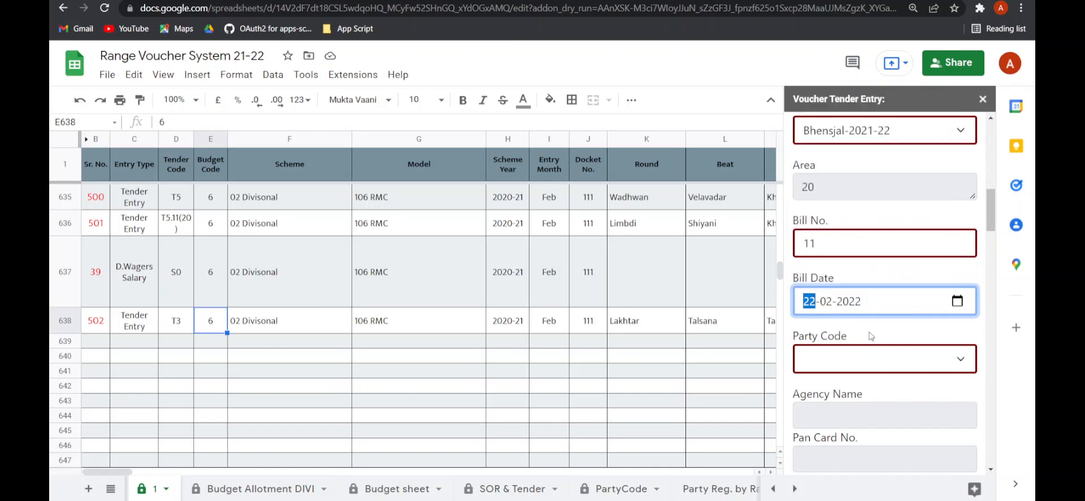
click(878, 362)
click(845, 428)
- Select the first SOR Code and set the first Work Order No. to 122
scroll(842, 384, down, 10)
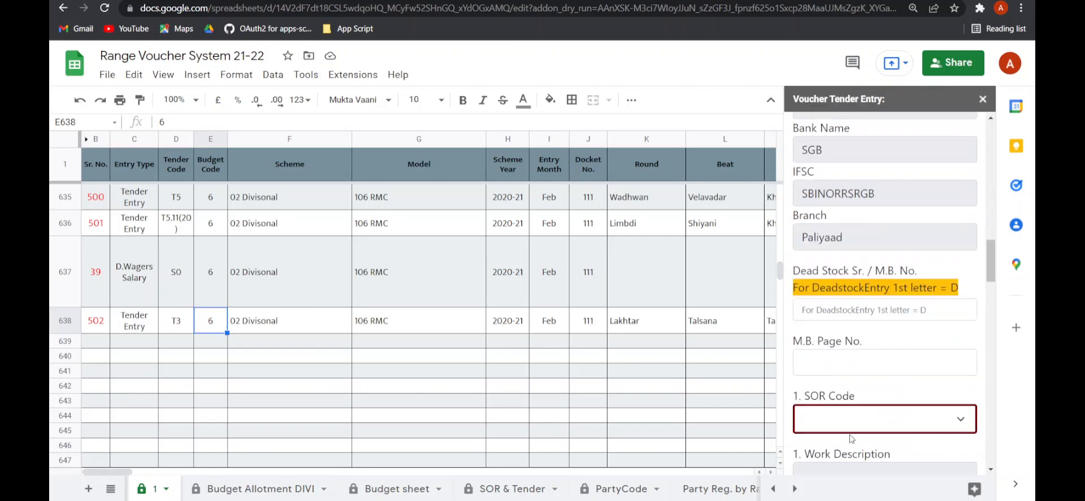
click(835, 349)
click(826, 282)
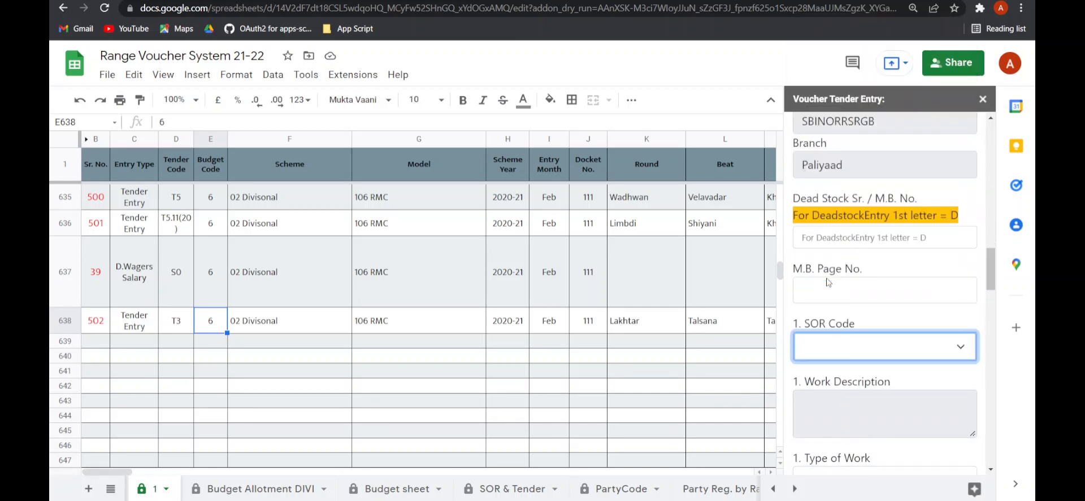
scroll(876, 369, down, 4)
click(842, 279)
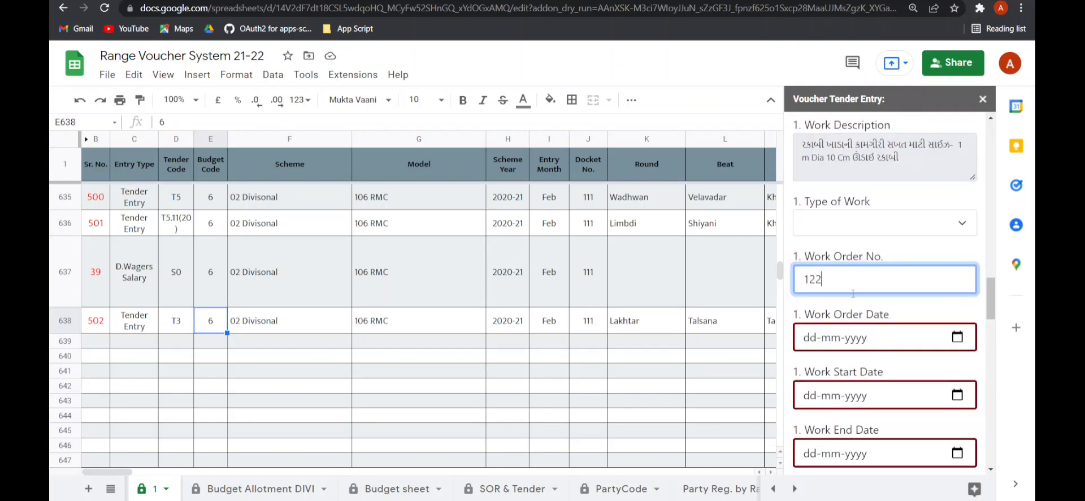
- Set the first Work Order Date, Work Start Date and Work End Date all to 23-02-2022
click(956, 337)
click(850, 255)
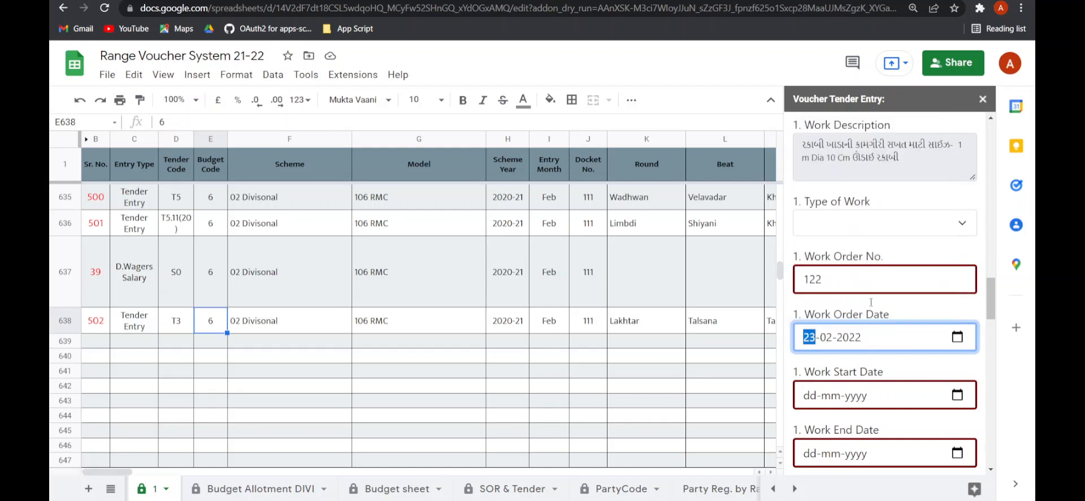
click(957, 395)
click(849, 313)
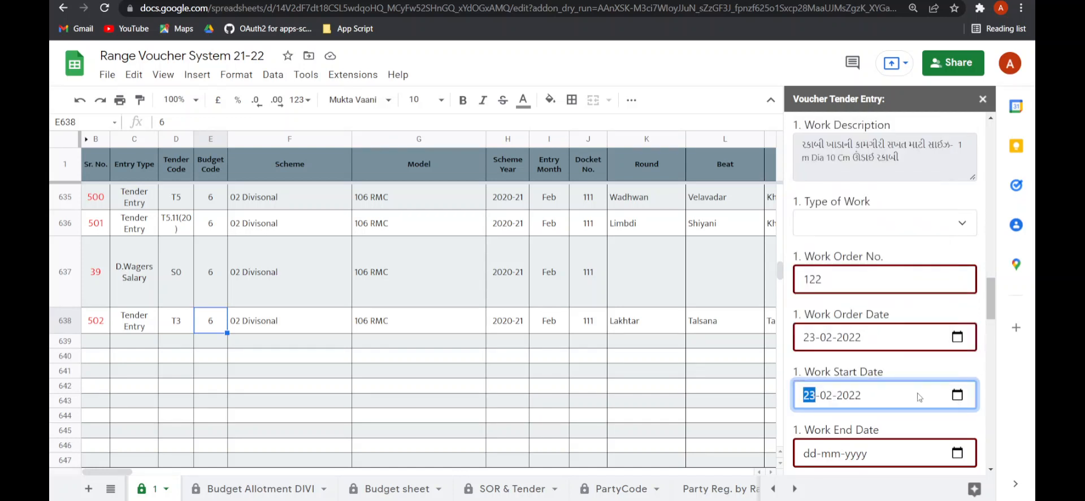
click(957, 453)
click(850, 370)
scroll(897, 395, down, 5)
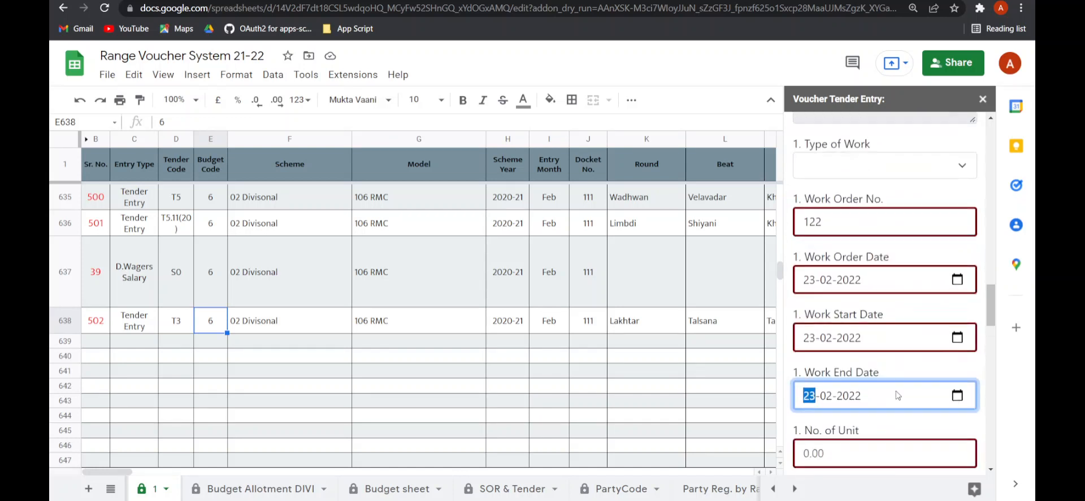
- Set the No. of Unit to 11 and submit the tender voucher
click(960, 253)
text(11)
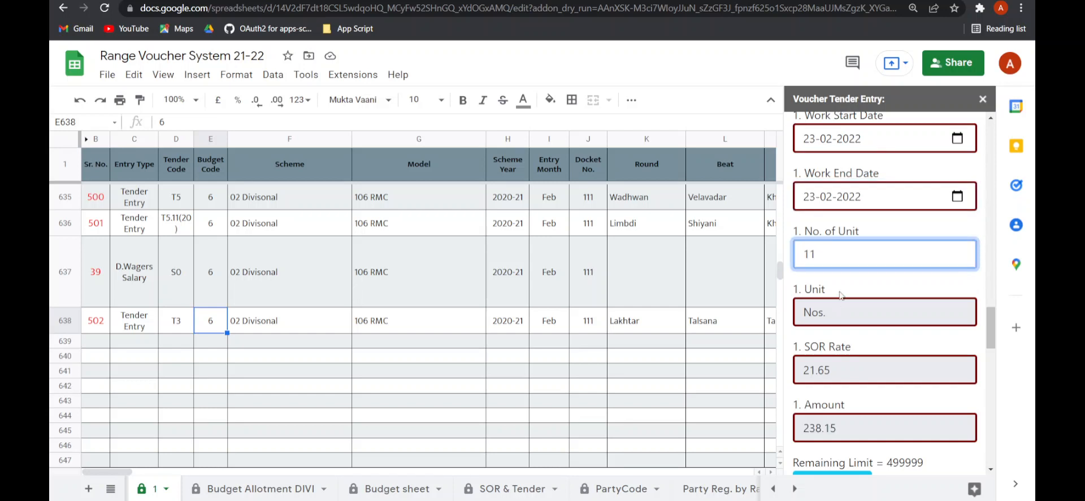
click(840, 294)
scroll(864, 339, down, 5)
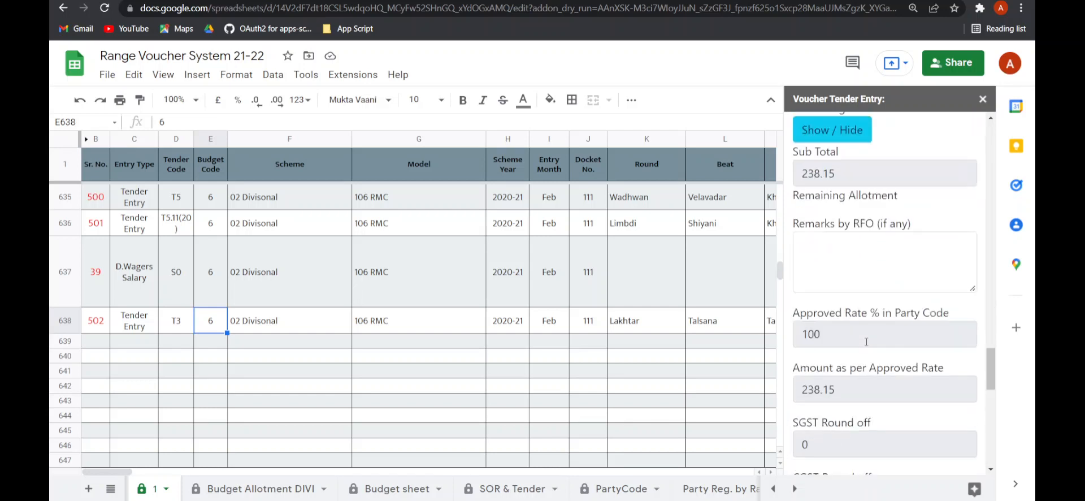
scroll(868, 347, down, 10)
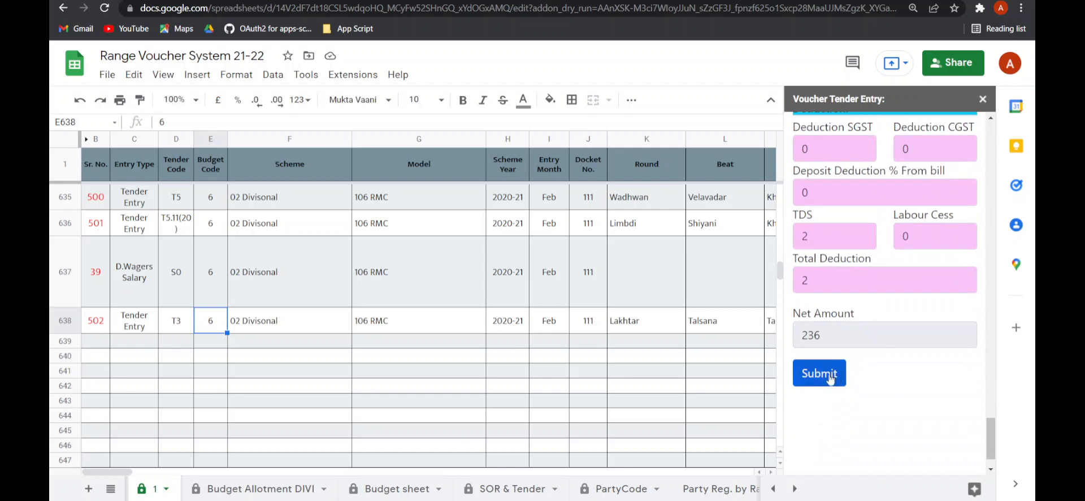
click(829, 374)
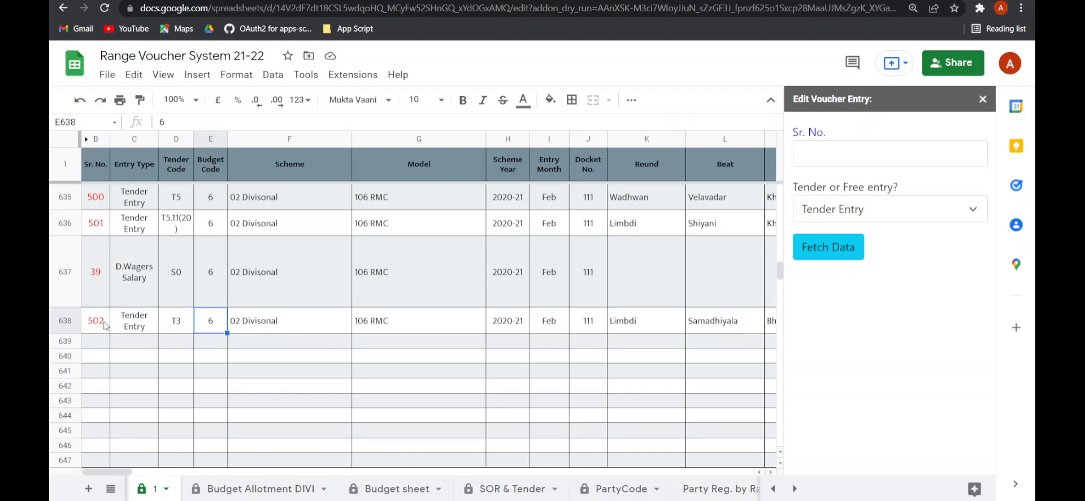
- Inspect the saved voucher row 502 in the sheet across its columns up to the Bill Date
click(106, 325)
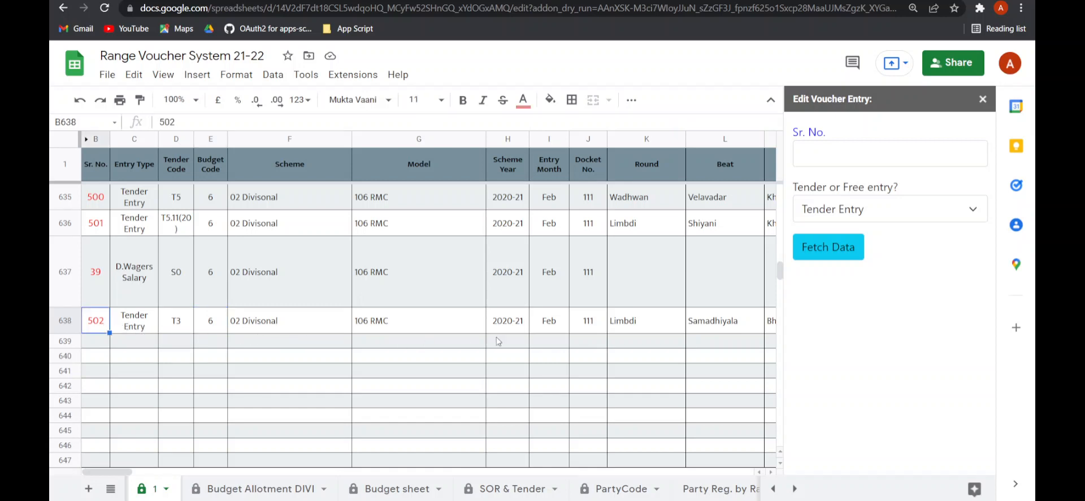
click(589, 327)
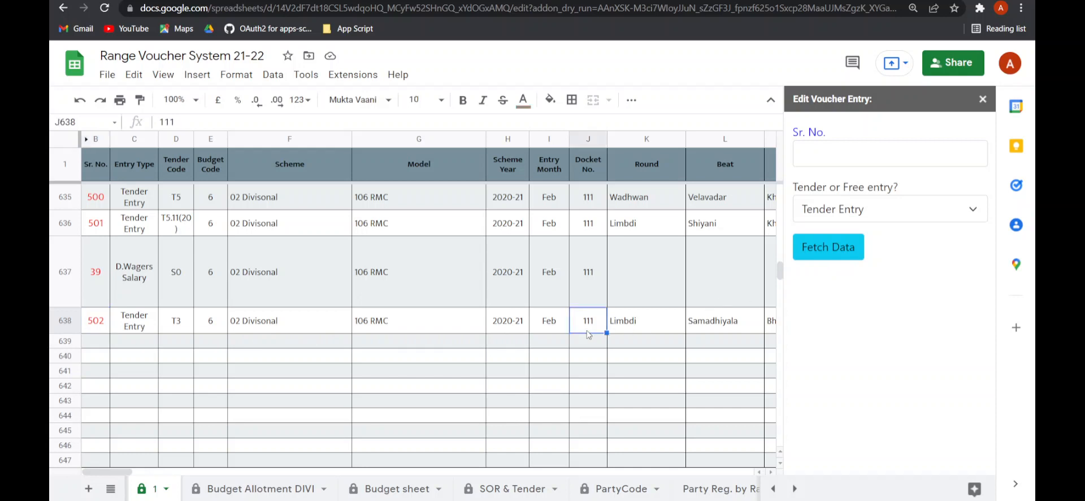
key(Right)
key(Right)
key(Right)
key(Right)
key(Right)
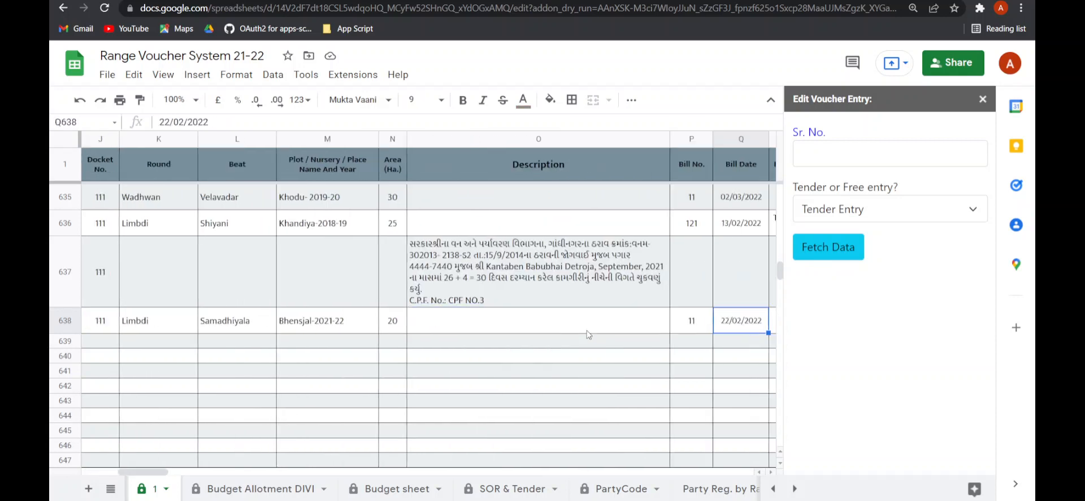